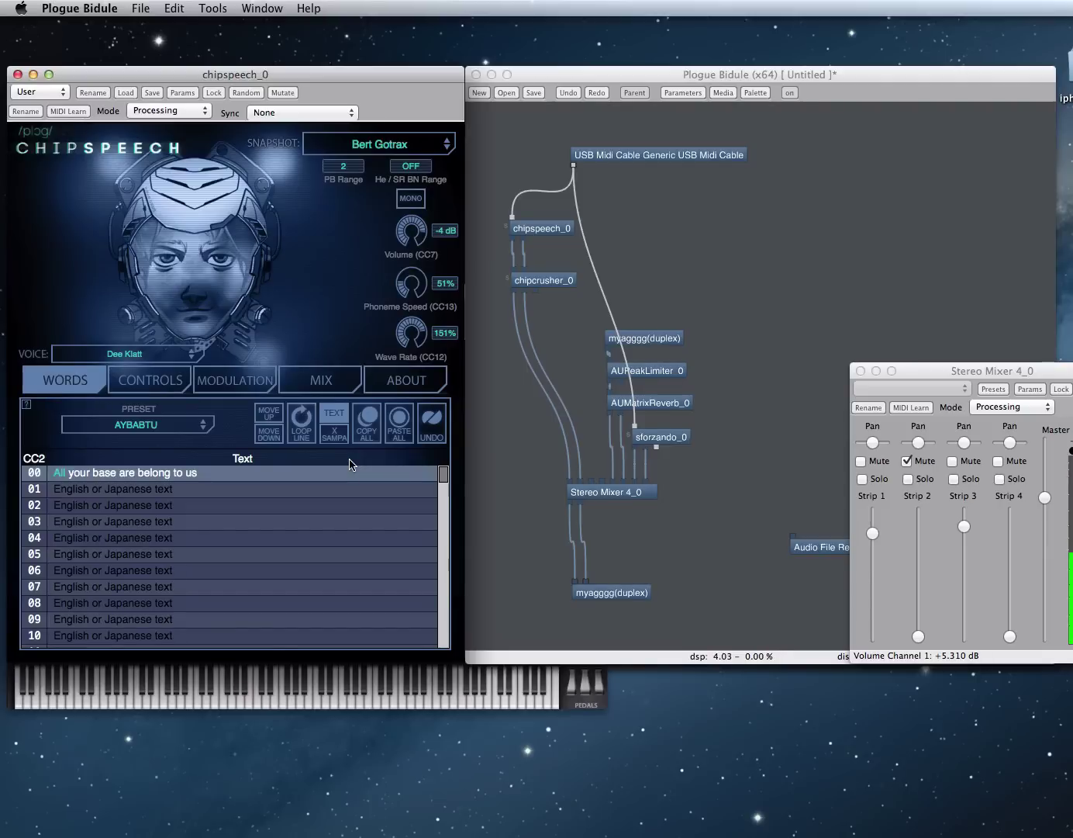
# Set the pitch bend range of the Dee Klatt voice to 12.
pyautogui.click(344, 167)
pyautogui.click(353, 250)
# Set the voice's Helium to 52% and sweep its Fem Factor up to 100% and down to 0%.
pyautogui.click(144, 381)
pyautogui.moveTo(116, 445)
pyautogui.mouseDown()
pyautogui.moveTo(124, 410)
pyautogui.moveTo(120, 494)
pyautogui.moveTo(119, 423)
pyautogui.moveTo(122, 448)
pyautogui.mouseUp()
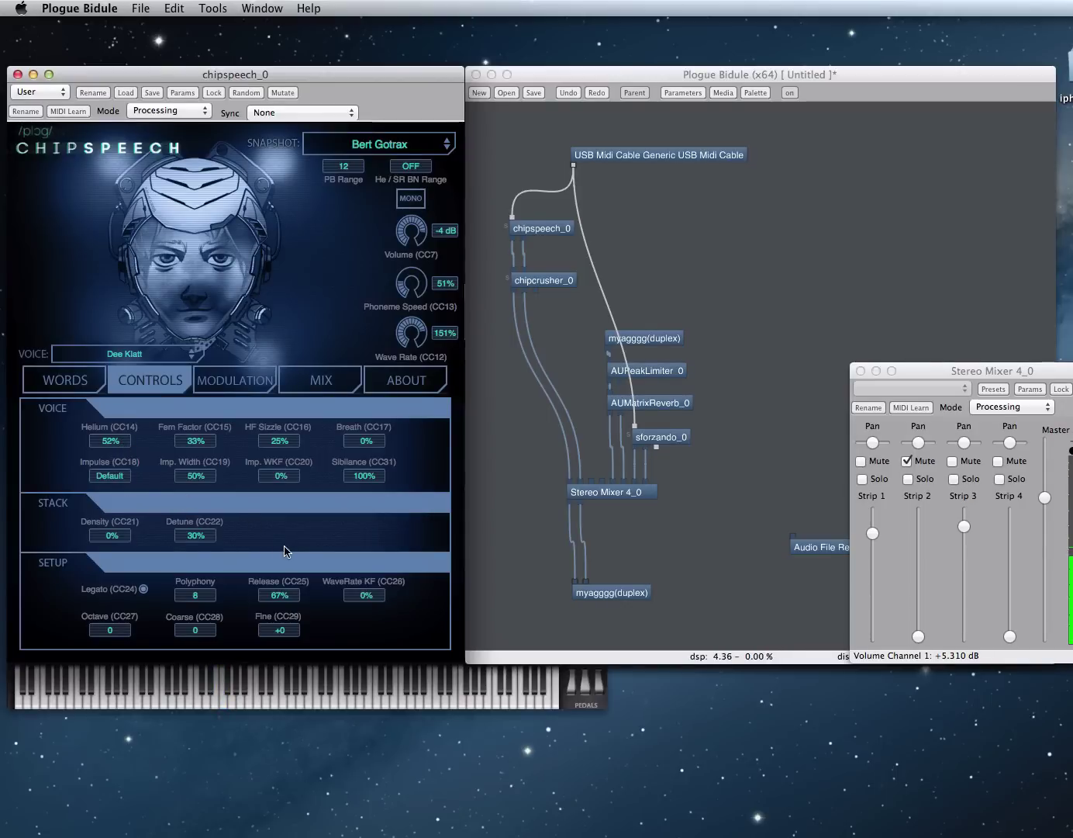
pyautogui.moveTo(201, 448); pyautogui.dragTo(206, 321)
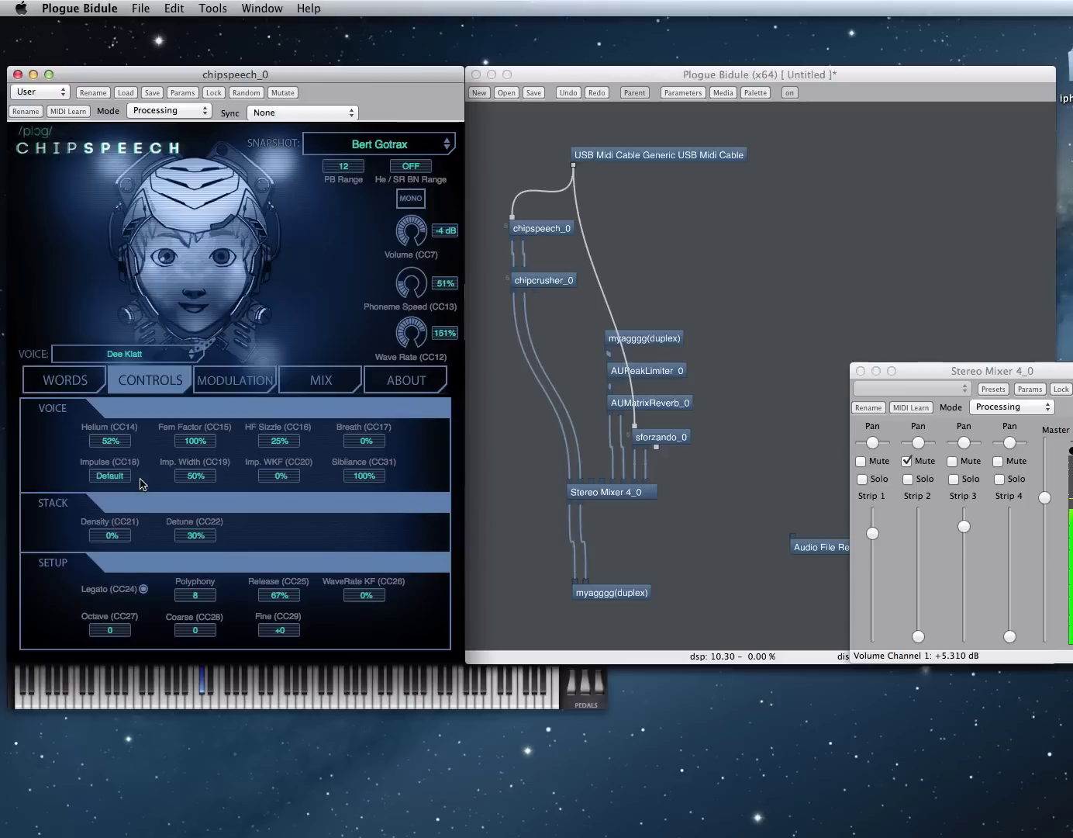
pyautogui.moveTo(186, 440); pyautogui.dragTo(238, 799)
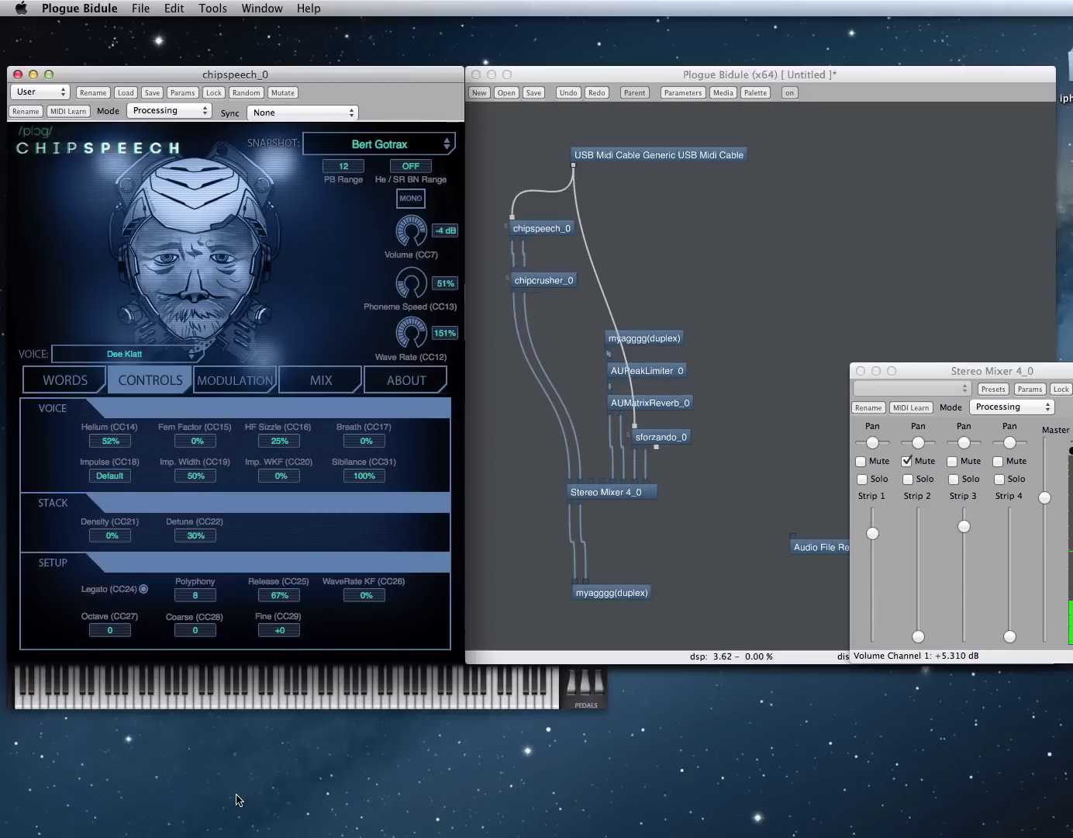
# Load the Lady Parsec snapshot, try it in poly mode, and return it to mono with its words displayed.
pyautogui.click(192, 358)
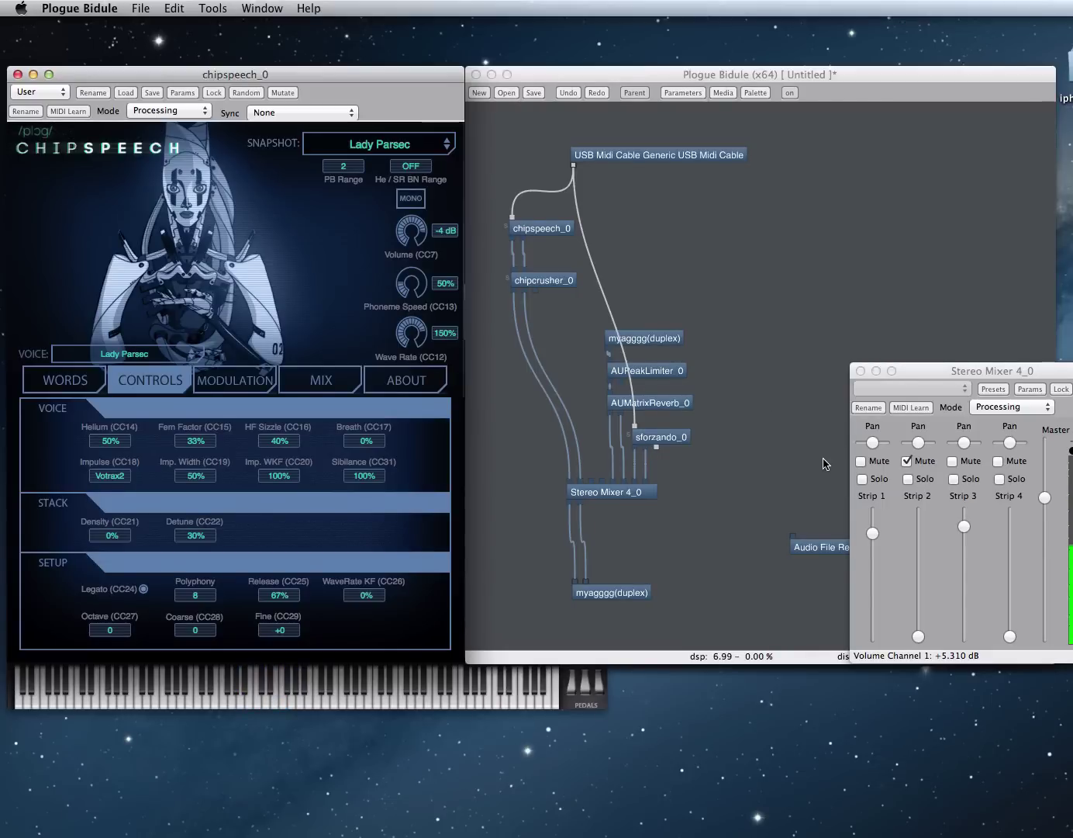
pyautogui.click(411, 199)
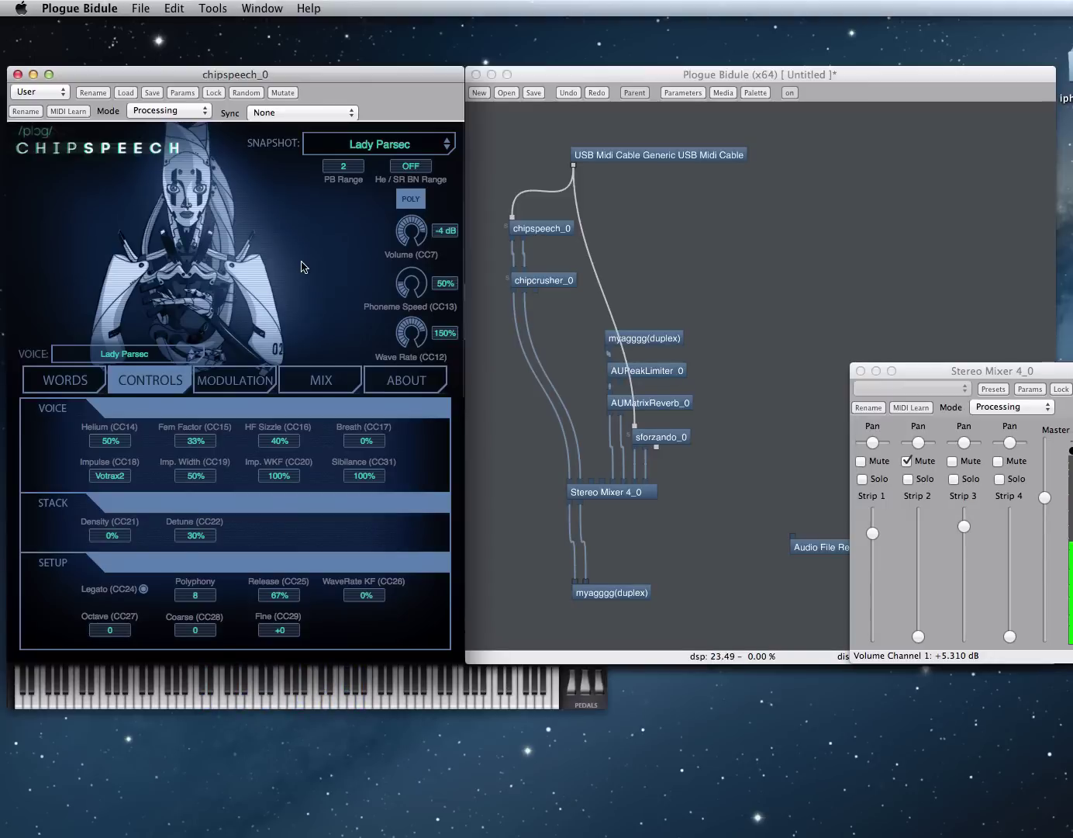
pyautogui.click(65, 380)
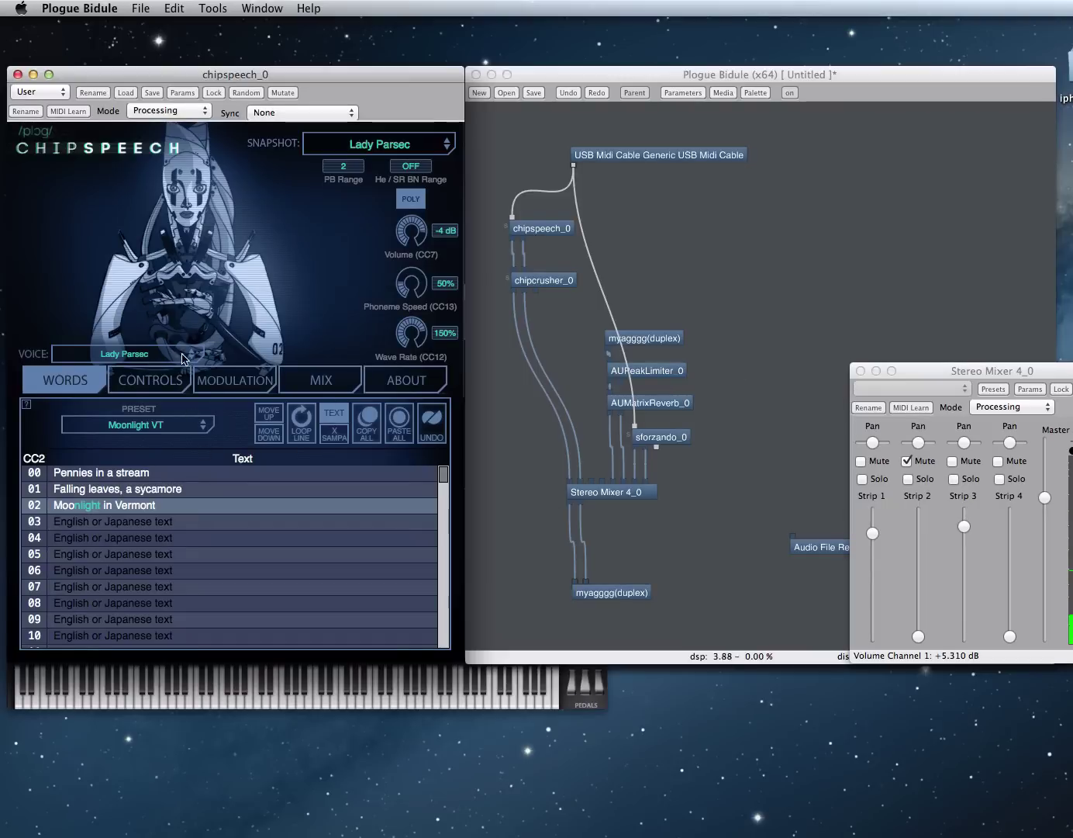
pyautogui.click(413, 202)
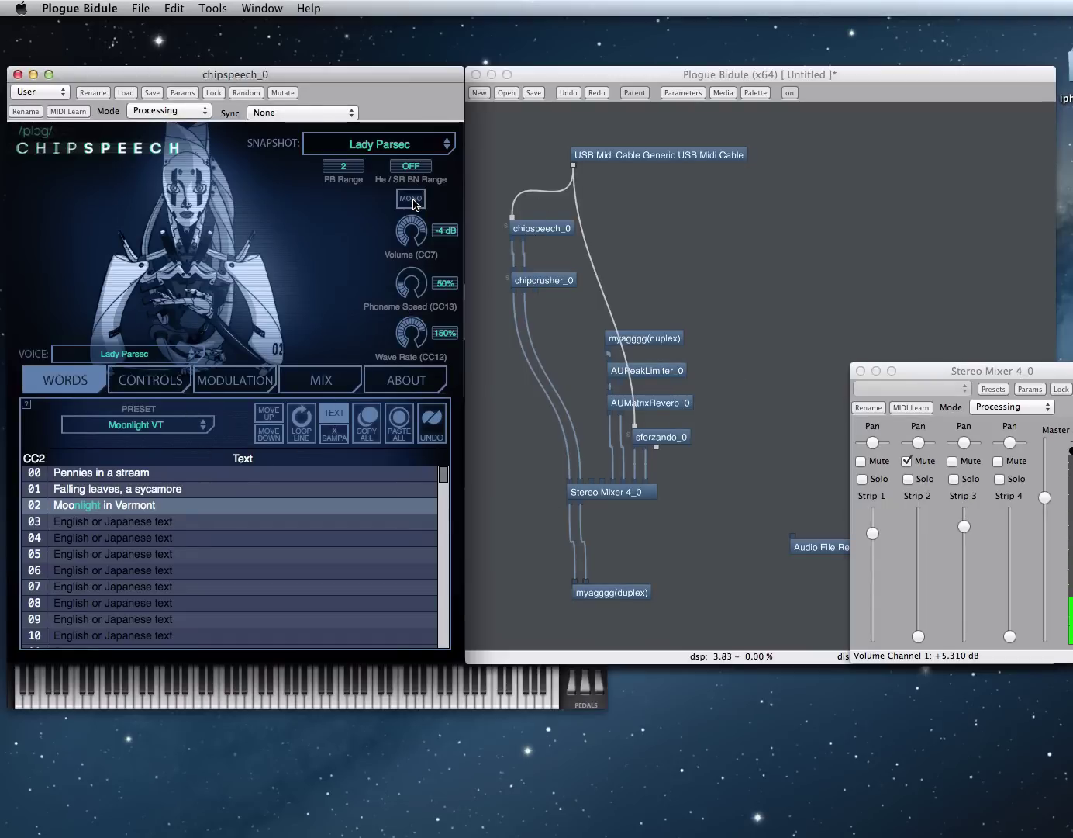
# Switch the voice to Otto Mozer and play it in poly mode with Helium set to 48%.
pyautogui.click(193, 362)
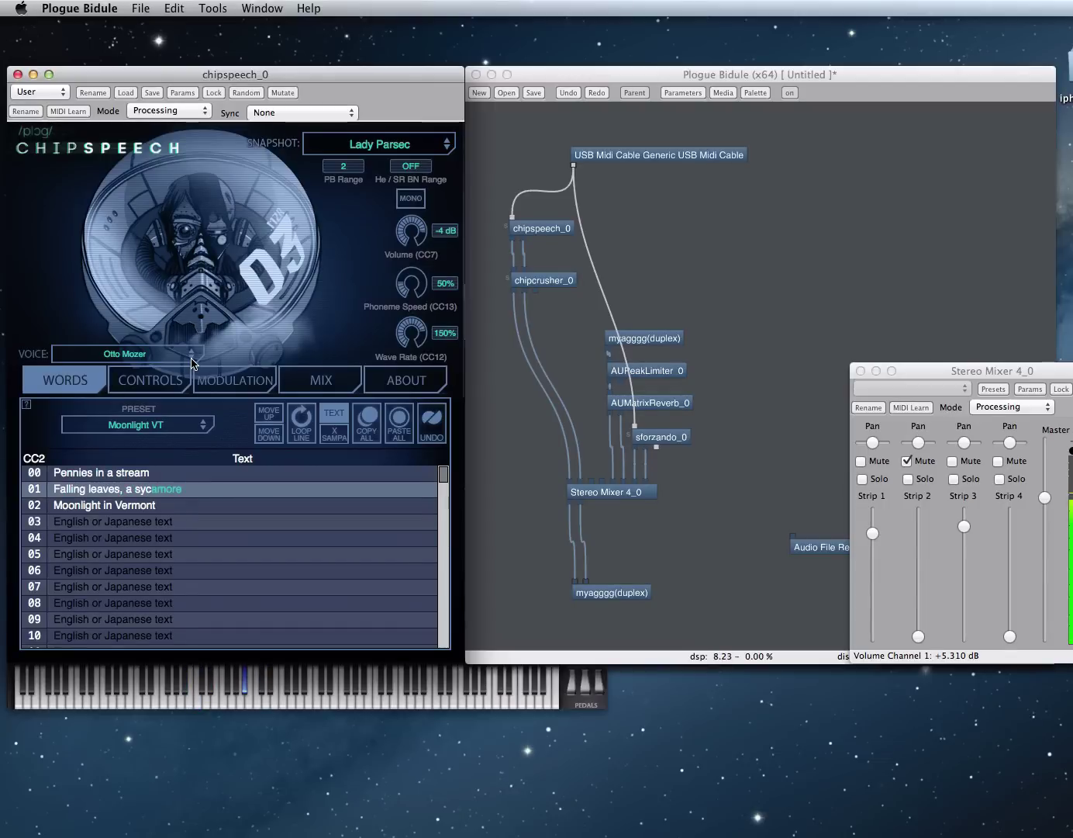
pyautogui.click(177, 380)
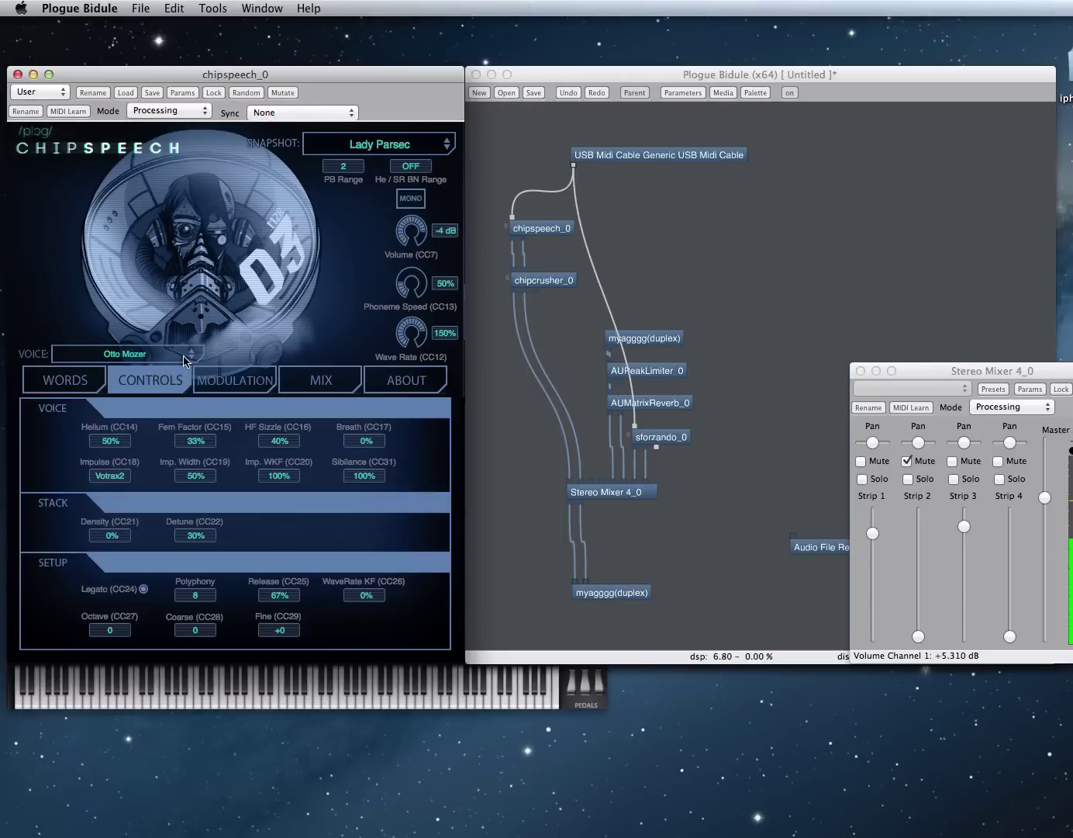
pyautogui.moveTo(116, 437); pyautogui.dragTo(122, 522)
pyautogui.moveTo(134, 449)
pyautogui.mouseDown()
pyautogui.moveTo(133, 489)
pyautogui.moveTo(125, 428)
pyautogui.moveTo(113, 455)
pyautogui.mouseUp()
pyautogui.click(411, 199)
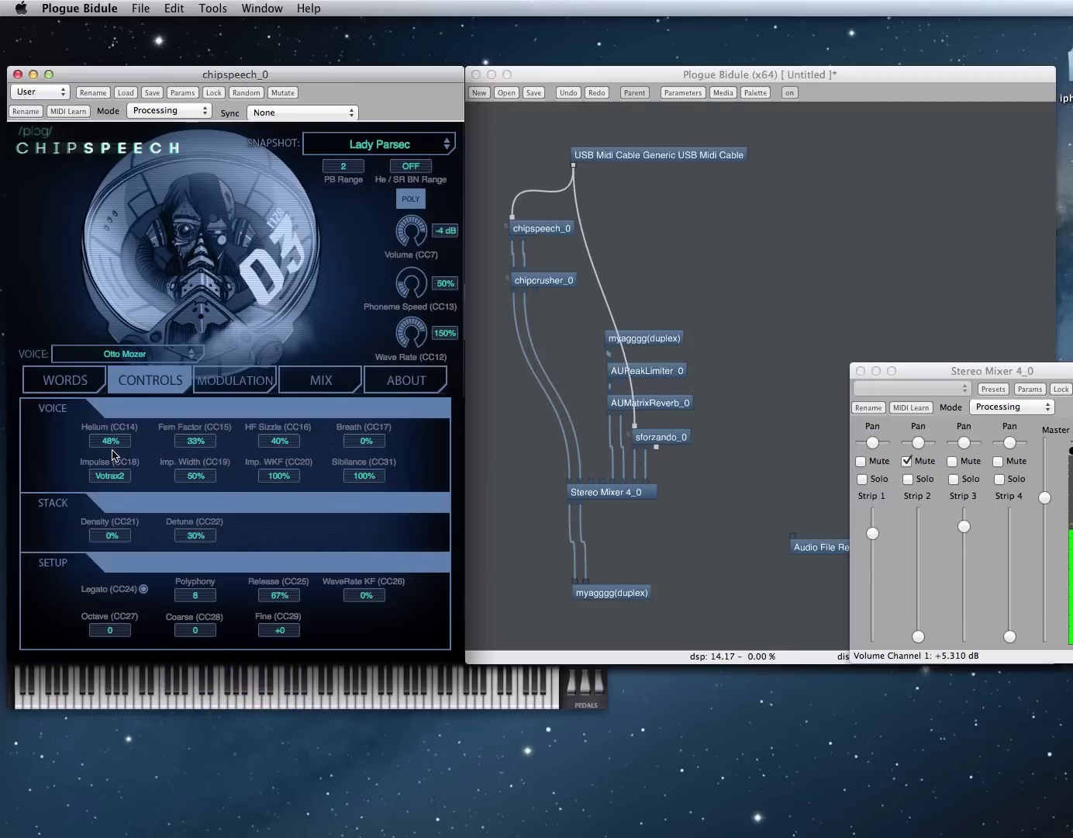
# Switch the voice to Spencer AL2 in mono mode and set the PB Range to 12.
pyautogui.click(191, 356)
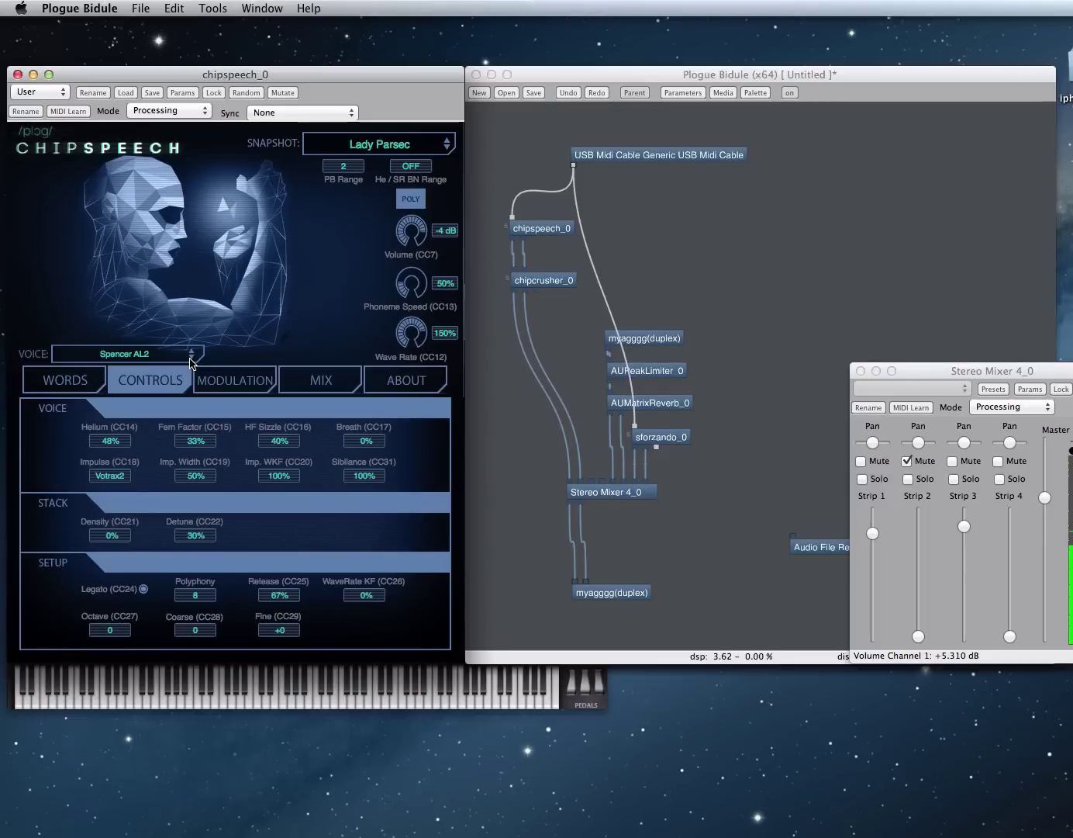
pyautogui.click(418, 196)
pyautogui.click(342, 165)
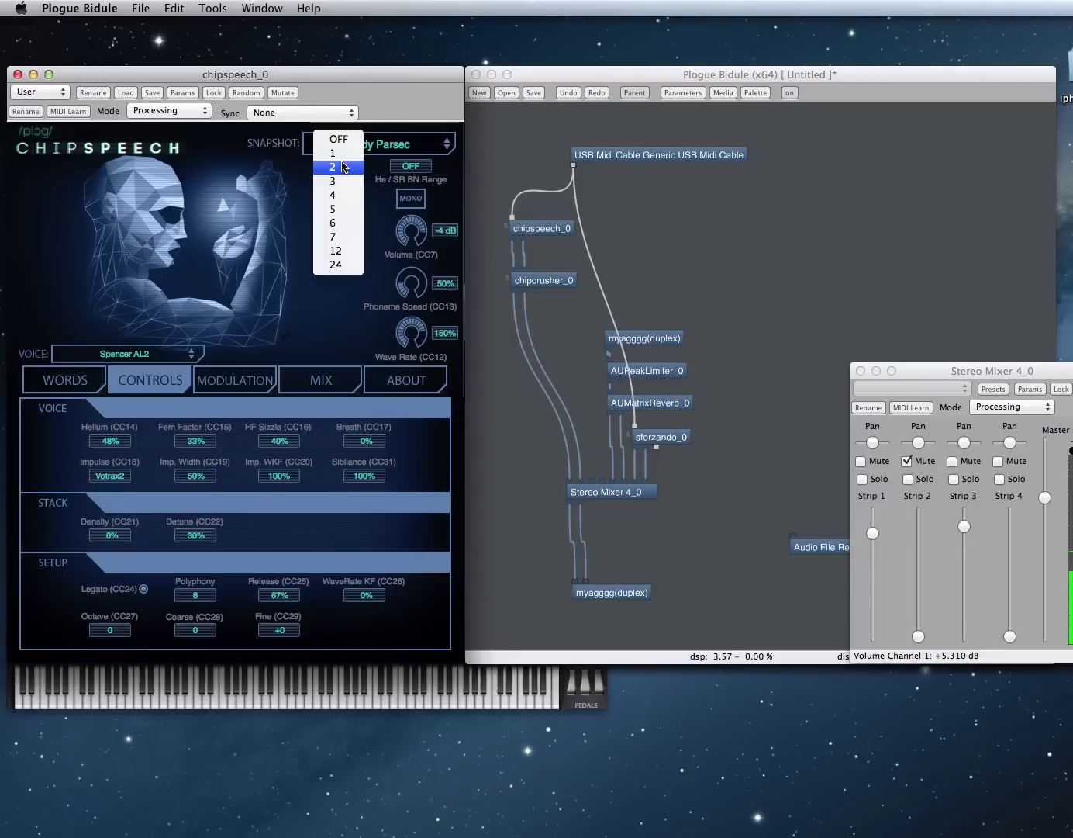
pyautogui.click(336, 250)
# Try the He/SR BN Range at 12 with the PB Range turned off.
pyautogui.click(410, 167)
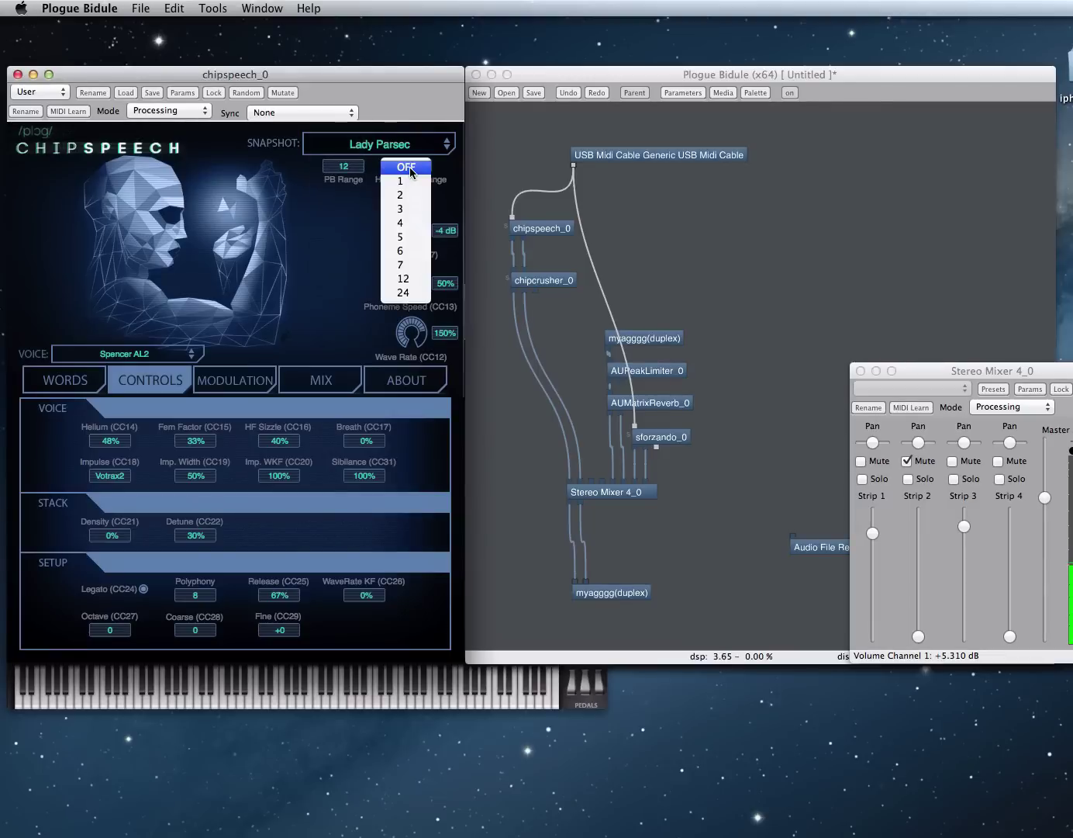
pyautogui.click(417, 278)
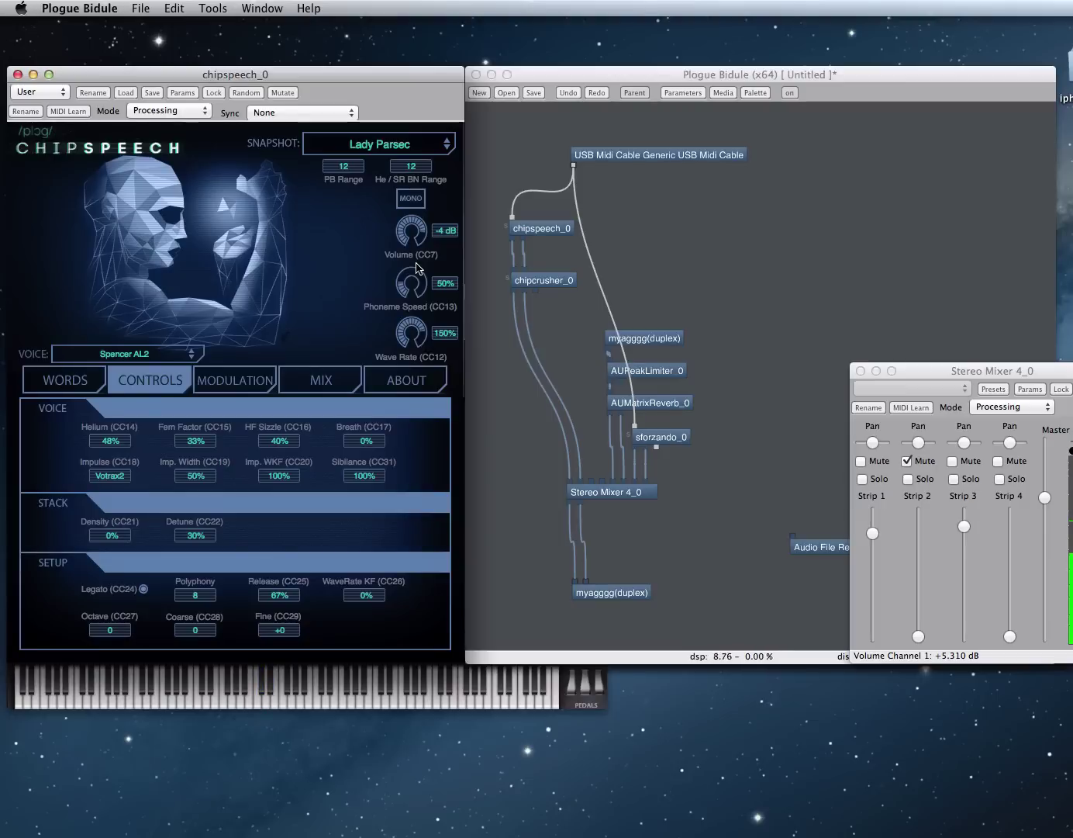
pyautogui.click(352, 168)
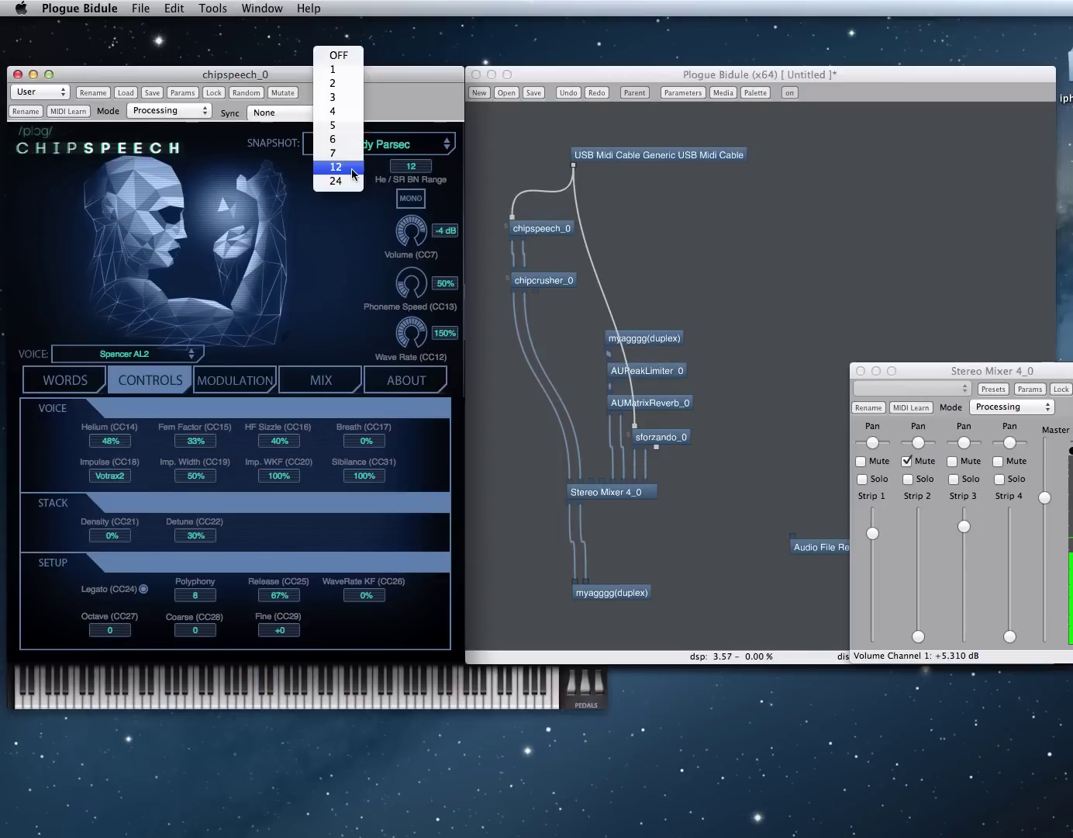
pyautogui.click(346, 55)
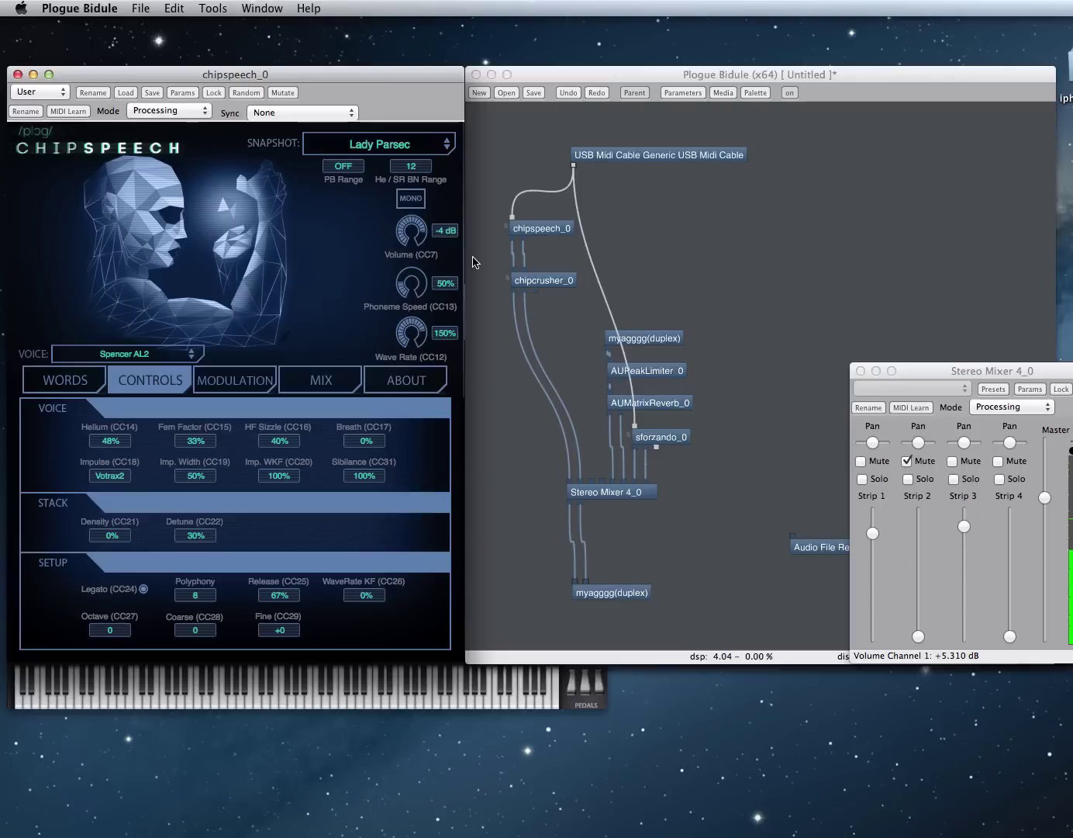
# Set the PB Range back to 12 and turn the He/SR BN Range off.
pyautogui.click(345, 169)
pyautogui.click(346, 278)
pyautogui.click(427, 169)
pyautogui.click(427, 56)
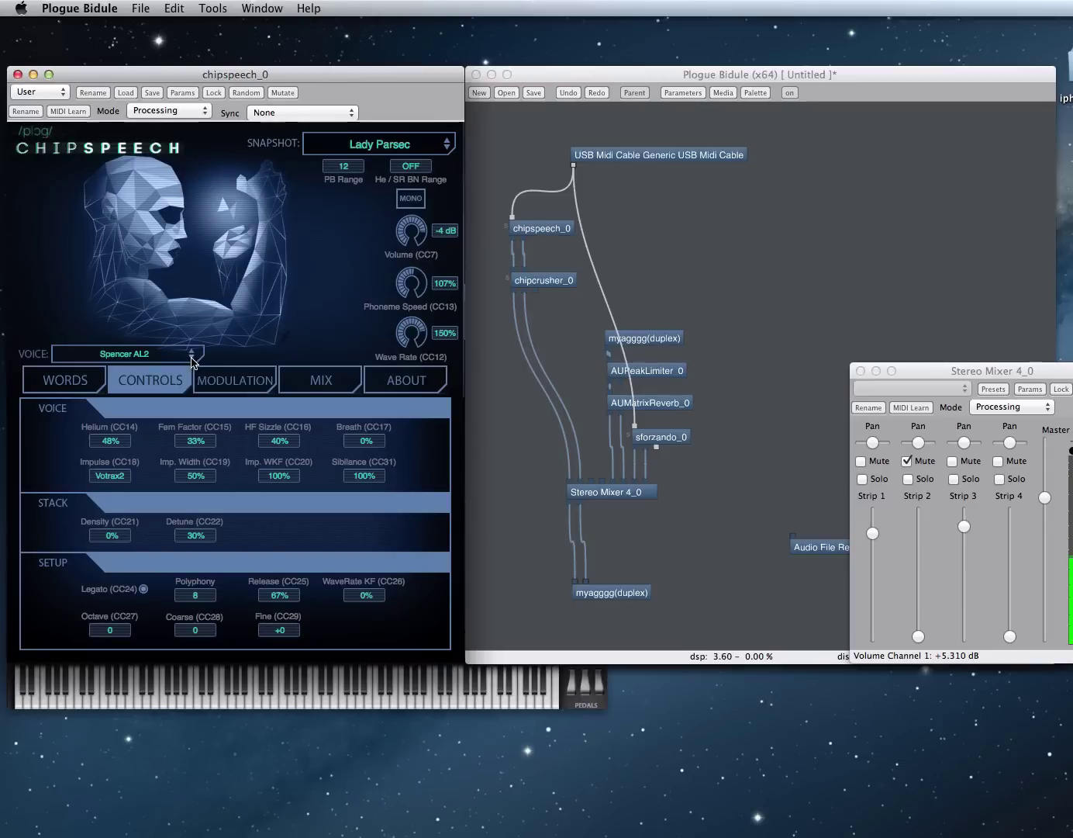
# Audition the Terminal 99 voice and switch to the SP0 Bending circuit-bending voice.
pyautogui.click(191, 358)
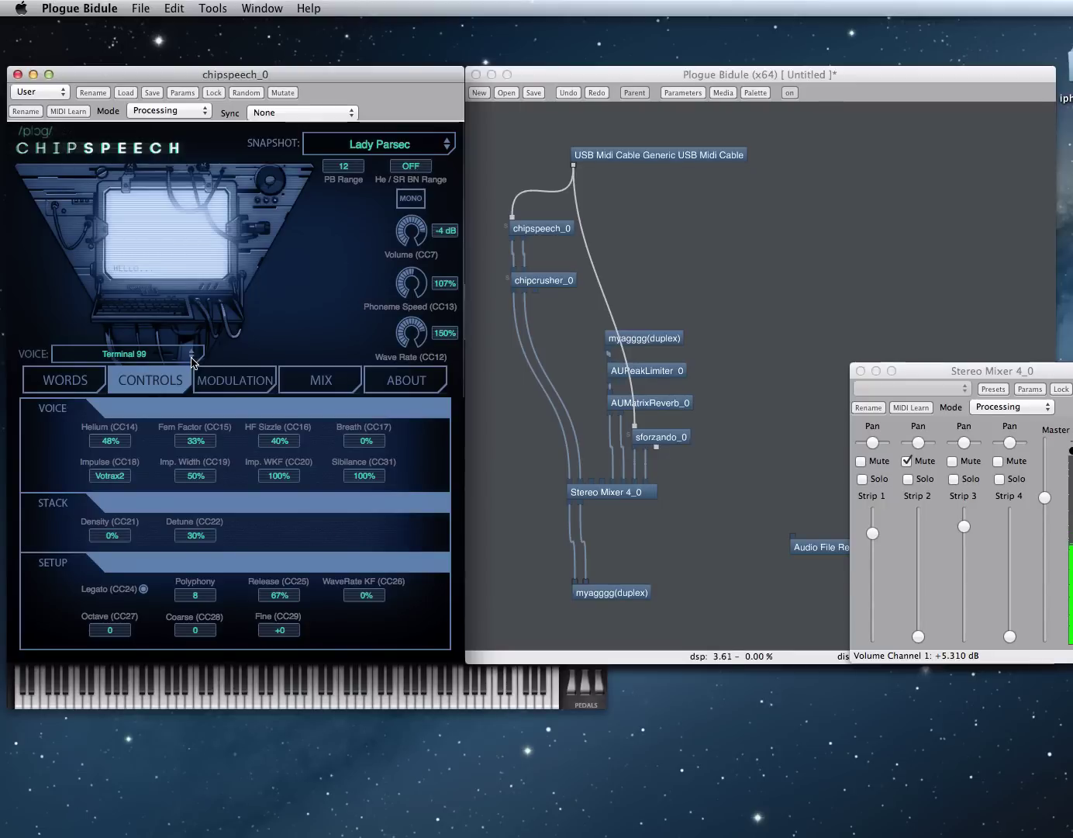
pyautogui.click(193, 357)
pyautogui.click(198, 206)
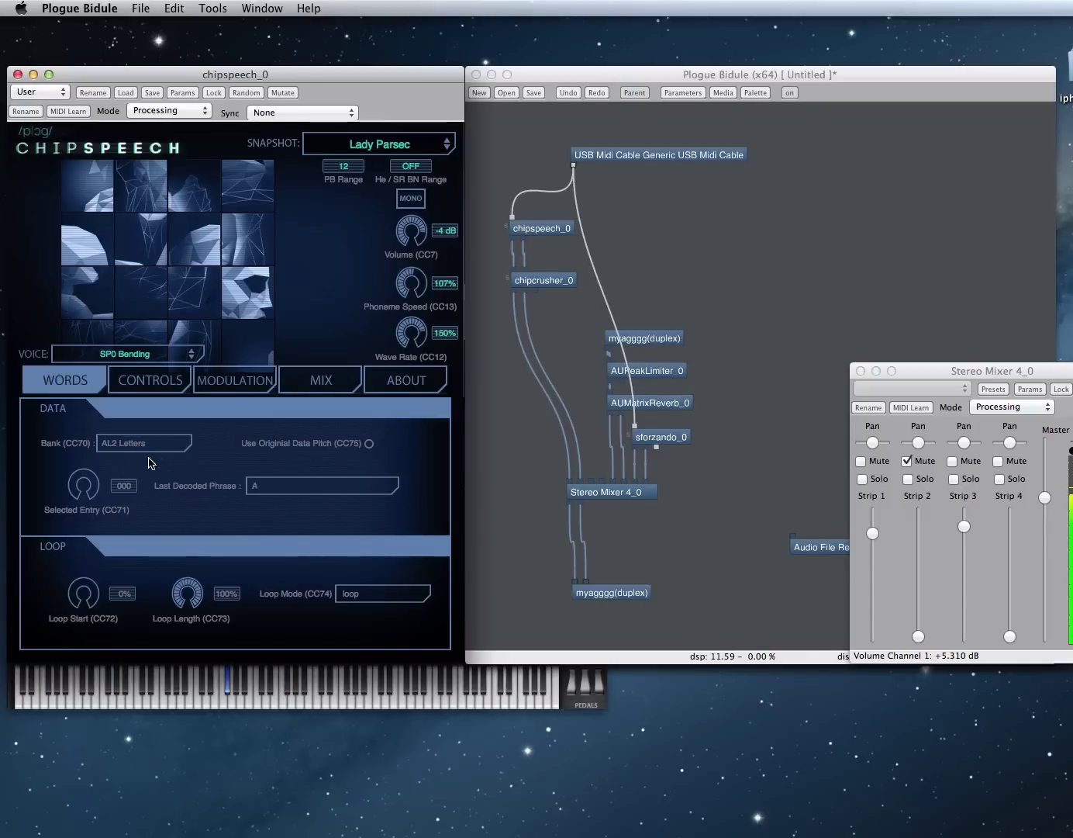
# Set Phoneme Speed to 78%, enable Use Original Data Pitch, and lower the Wave Rate through 83% to 13%.
pyautogui.moveTo(415, 274); pyautogui.dragTo(431, 421)
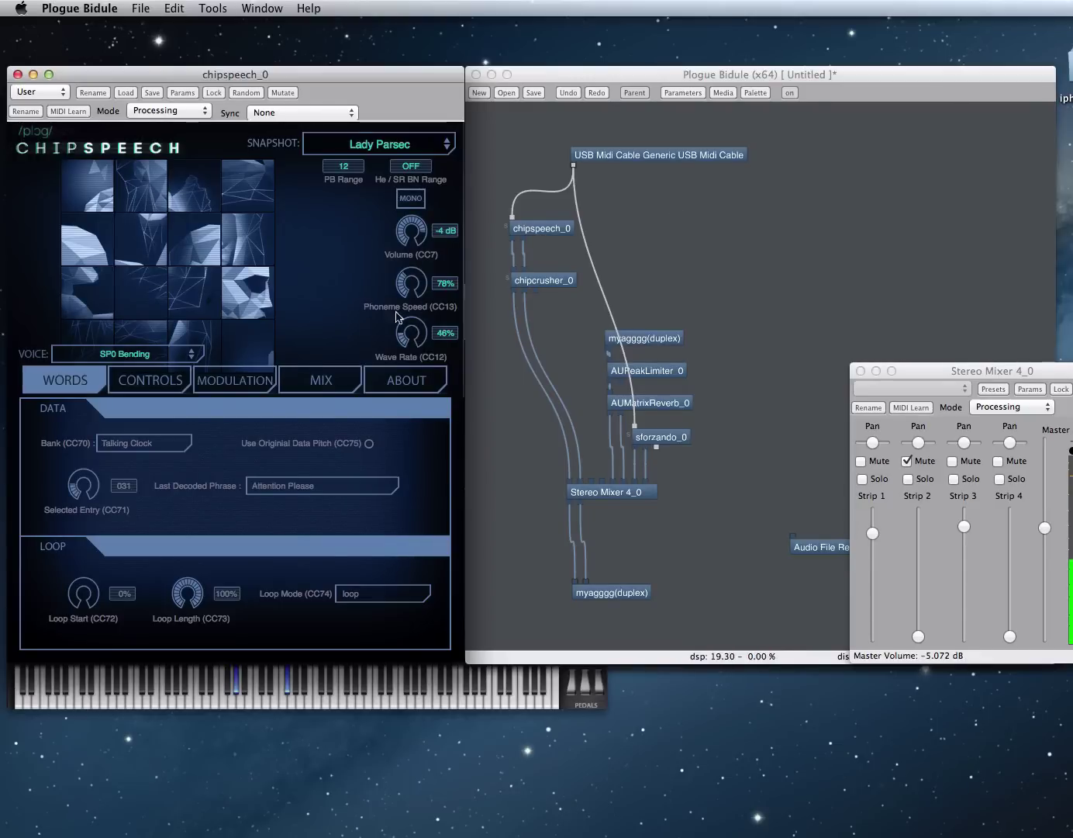
pyautogui.moveTo(406, 320); pyautogui.dragTo(428, 283)
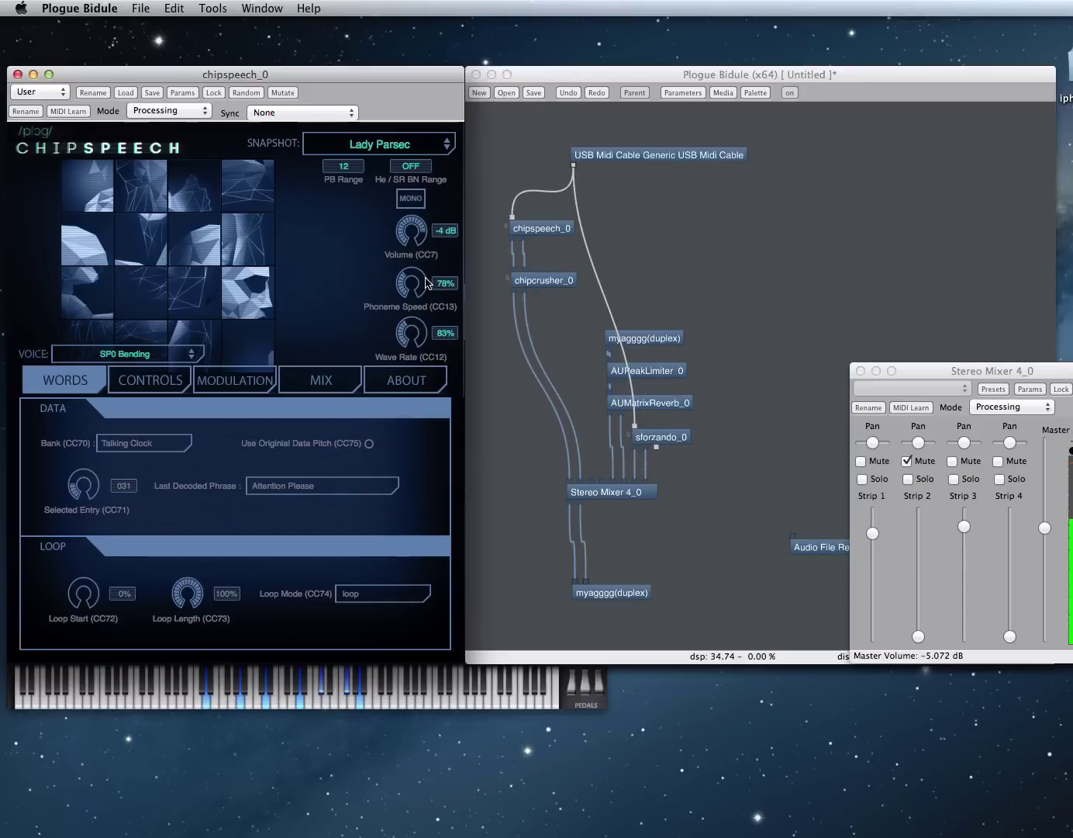
pyautogui.click(372, 445)
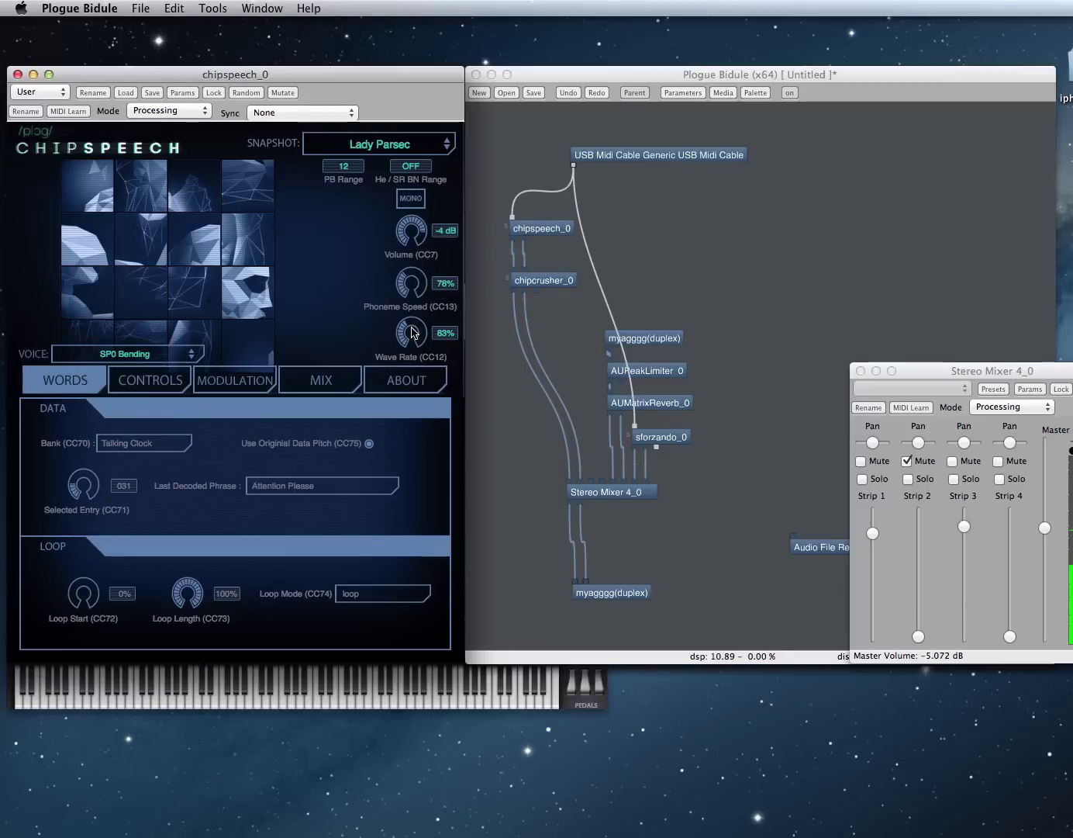
pyautogui.moveTo(413, 333); pyautogui.dragTo(411, 384)
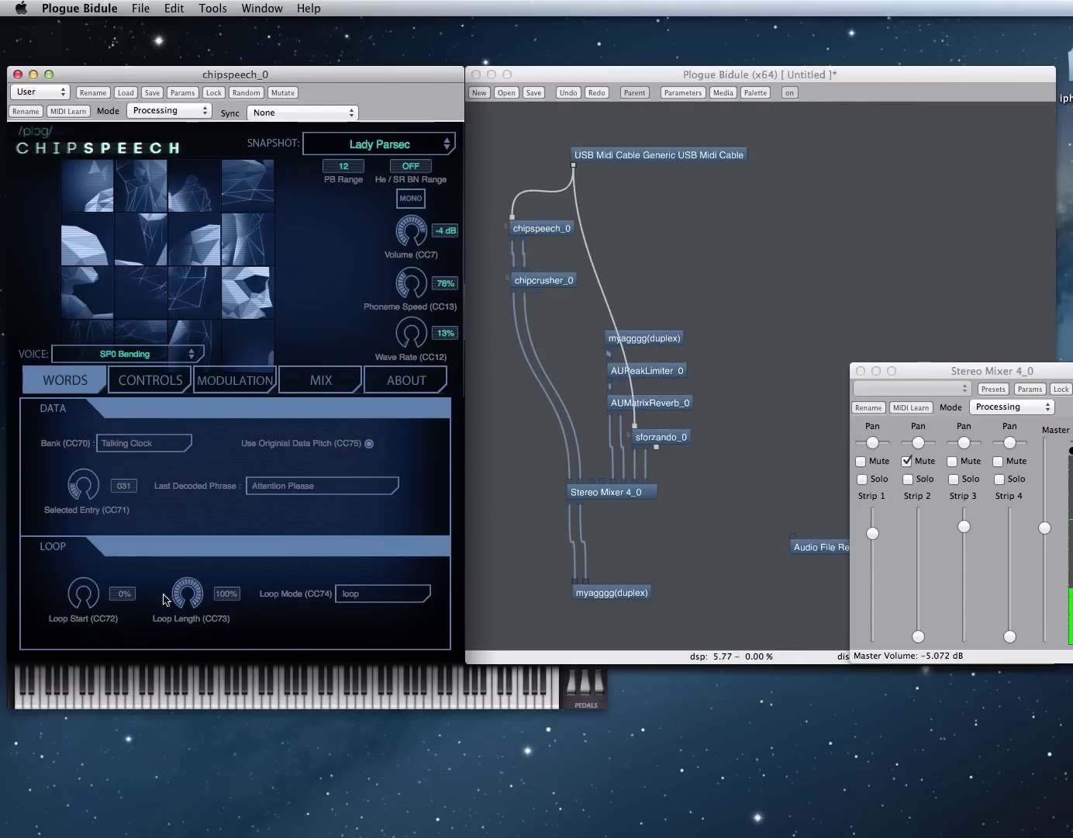
# Vary the phrase's Loop Length and Loop Start, and switch to the TSI Bending voice with the Otto Chess (FR) bank.
pyautogui.moveTo(189, 594); pyautogui.dragTo(66, 516)
pyautogui.moveTo(88, 589)
pyautogui.mouseDown()
pyautogui.moveTo(81, 450)
pyautogui.moveTo(80, 571)
pyautogui.moveTo(80, 453)
pyautogui.moveTo(97, 588)
pyautogui.moveTo(90, 565)
pyautogui.mouseUp()
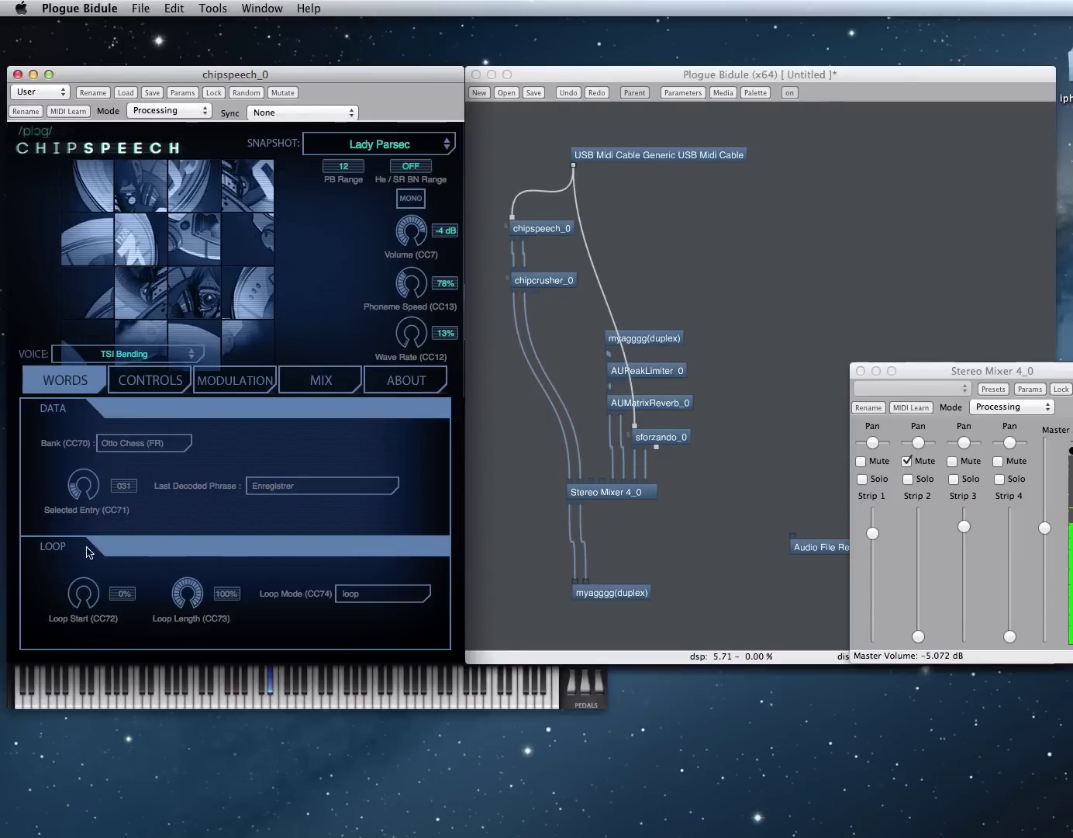
# Raise the Wave Rate to 102% and set the Selected Entry to 020.
pyautogui.moveTo(403, 339); pyautogui.dragTo(417, 284)
pyautogui.click(122, 487)
pyautogui.click(126, 332)
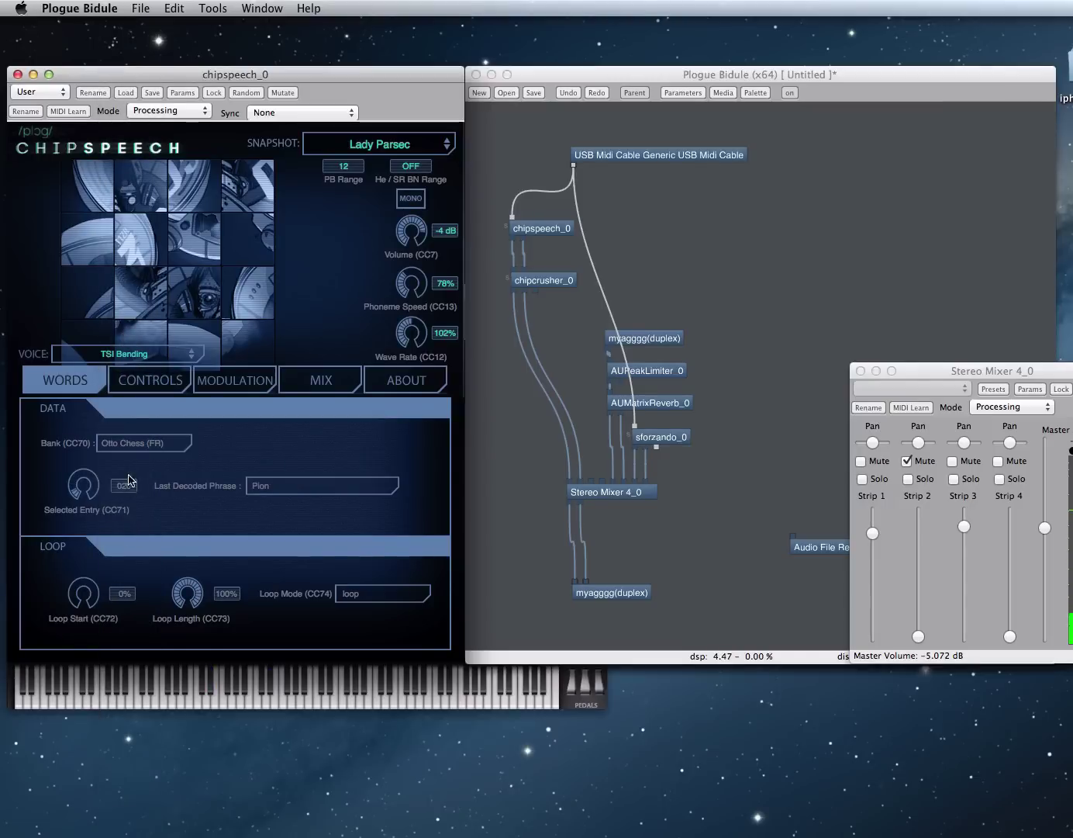
# Choose the Otto Evil Robots bank and set its Selected Entry to 013.
pyautogui.click(135, 444)
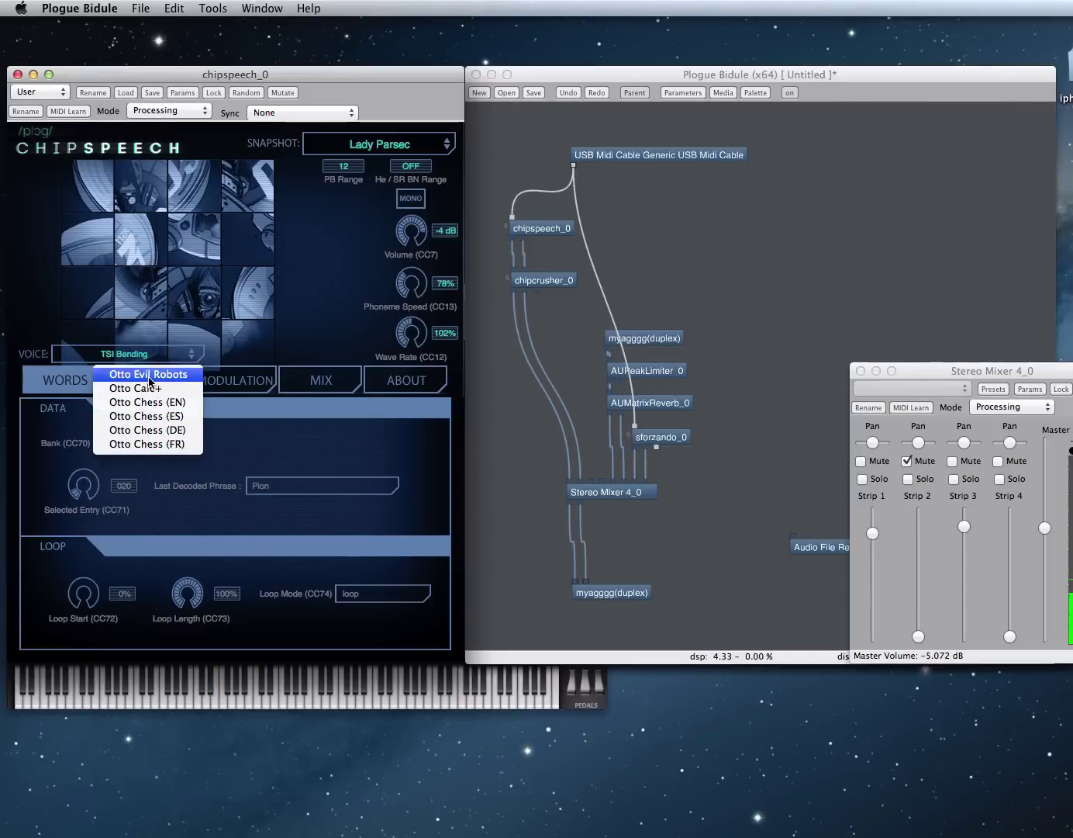
pyautogui.click(150, 375)
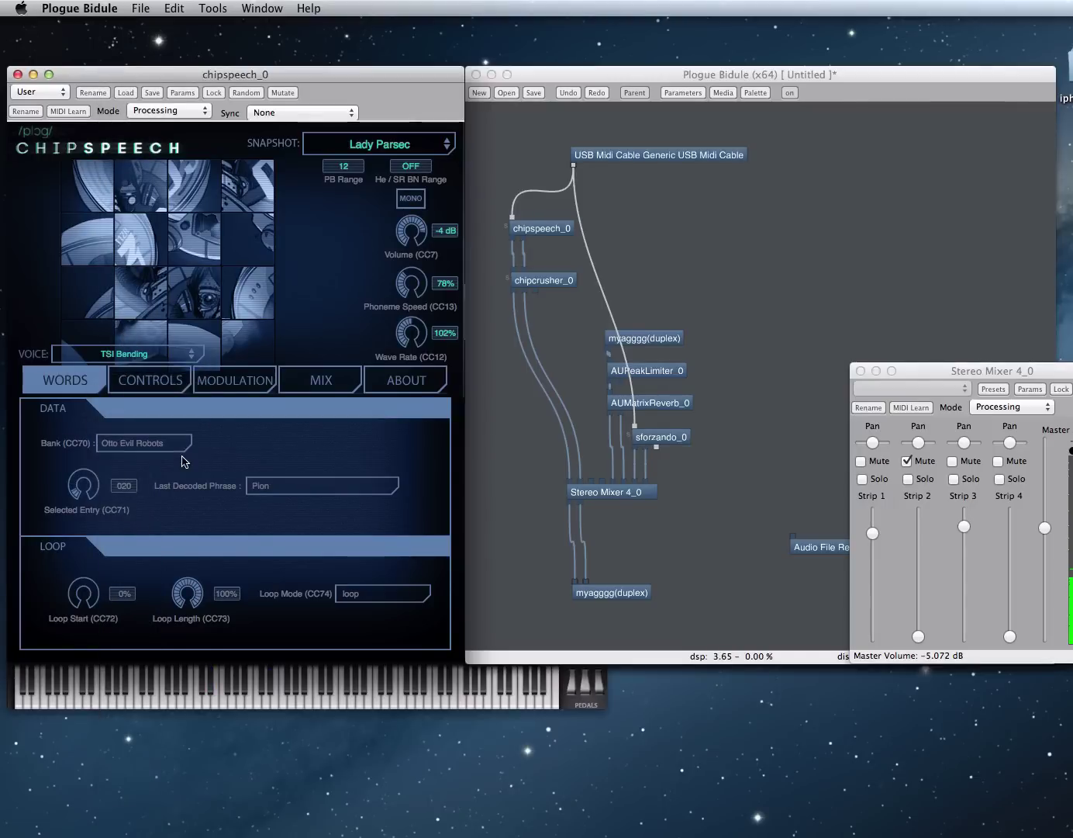
pyautogui.click(124, 485)
pyautogui.click(116, 333)
pyautogui.click(119, 489)
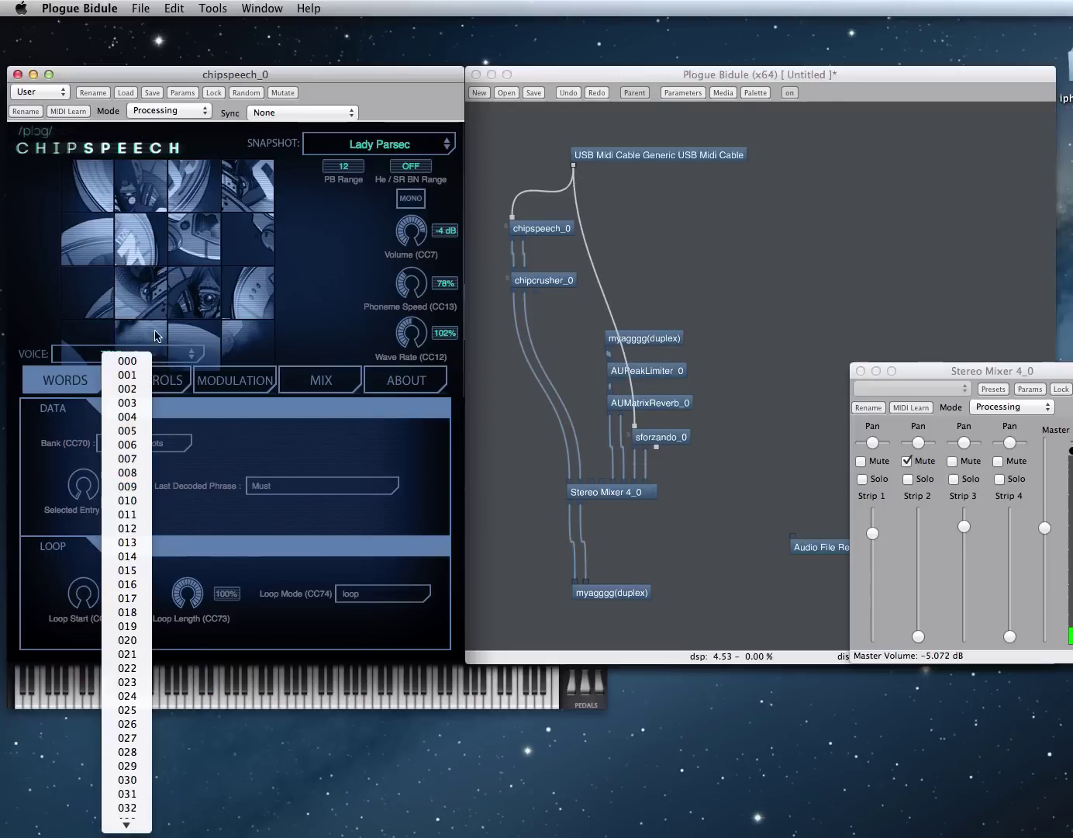
pyautogui.click(133, 548)
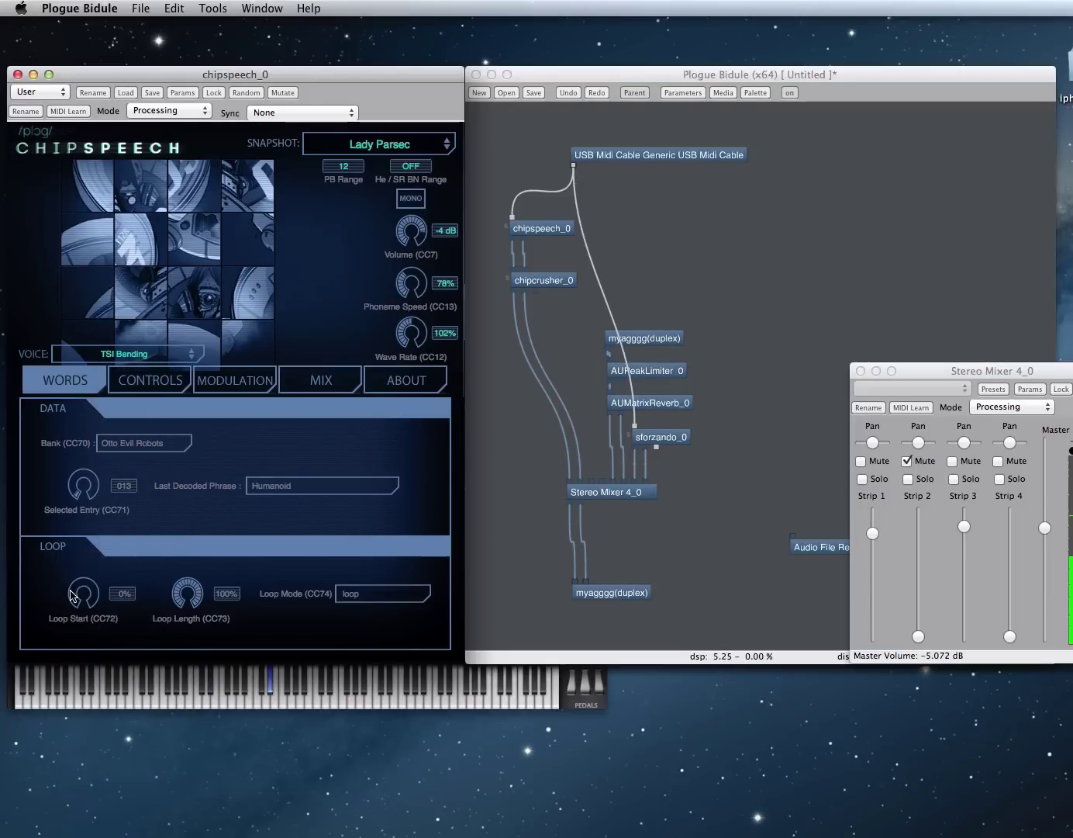
# Set the Loop Start to 10% and lower the Wave Rate to 76%.
pyautogui.moveTo(74, 589); pyautogui.dragTo(83, 596)
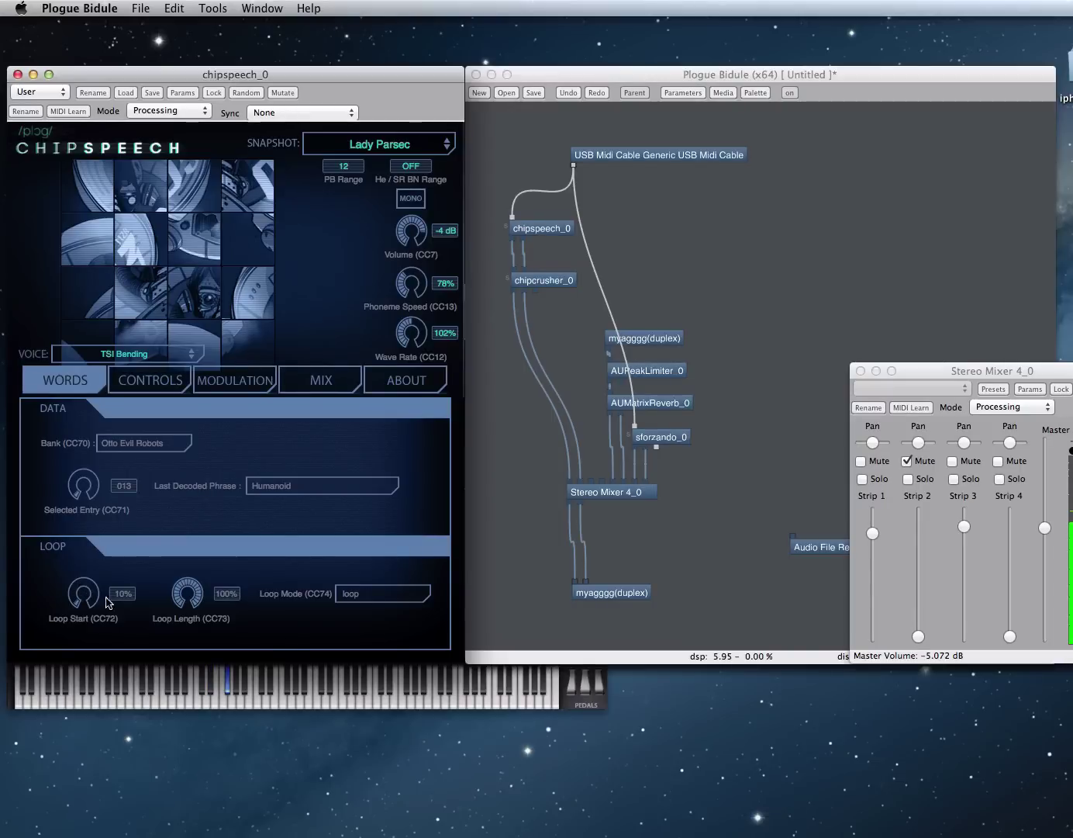
pyautogui.moveTo(394, 335)
pyautogui.mouseDown()
pyautogui.moveTo(410, 367)
pyautogui.moveTo(399, 350)
pyautogui.mouseUp()
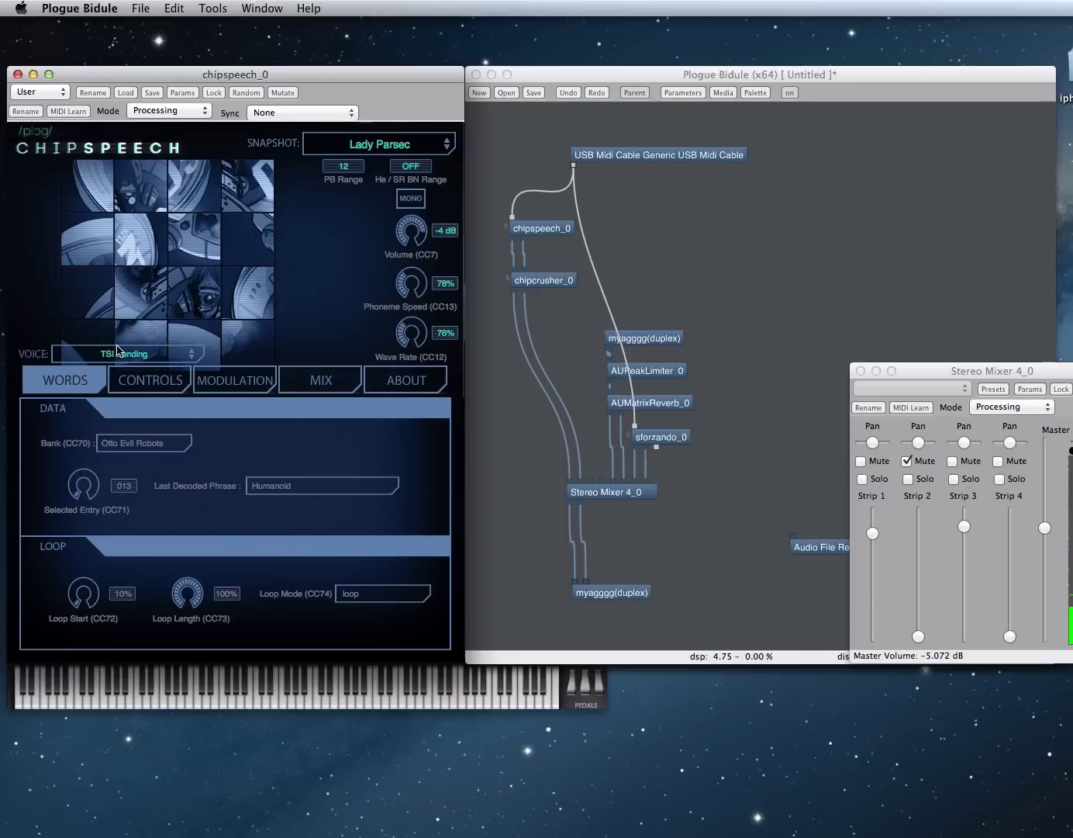
# Change the bank to Otto Chess (DE) with entry 000 and set the Loop Start to 0%.
pyautogui.click(131, 443)
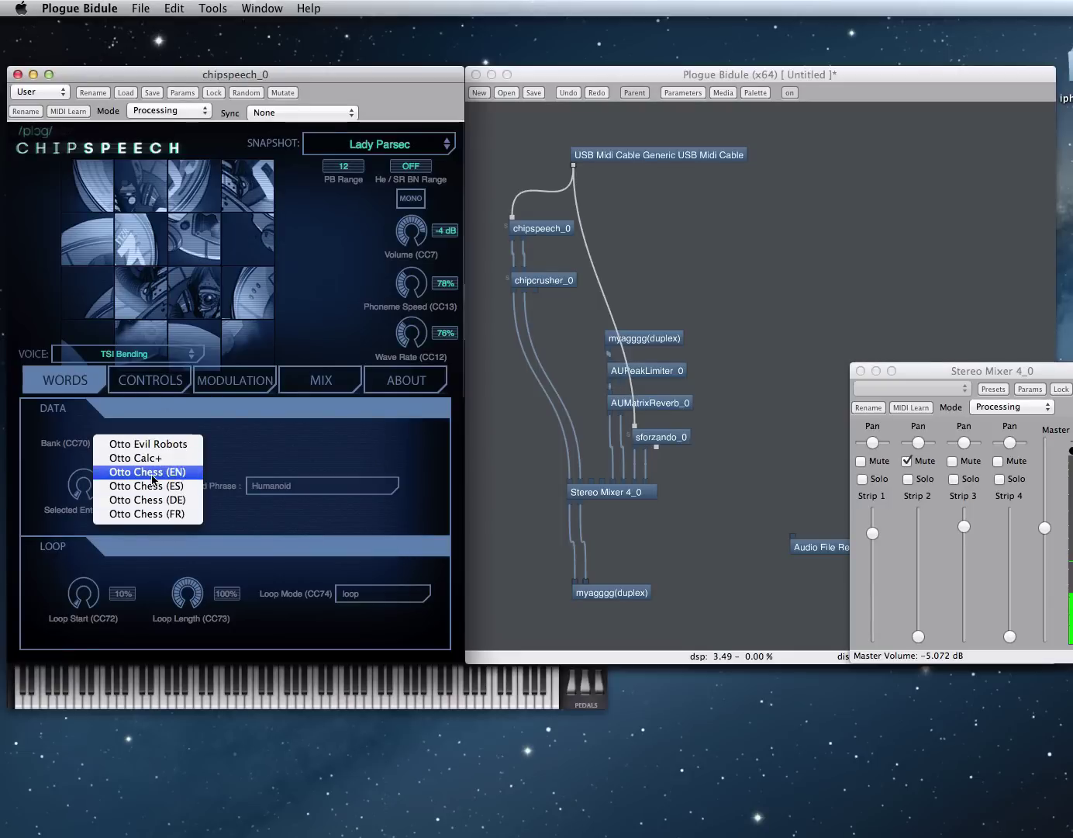
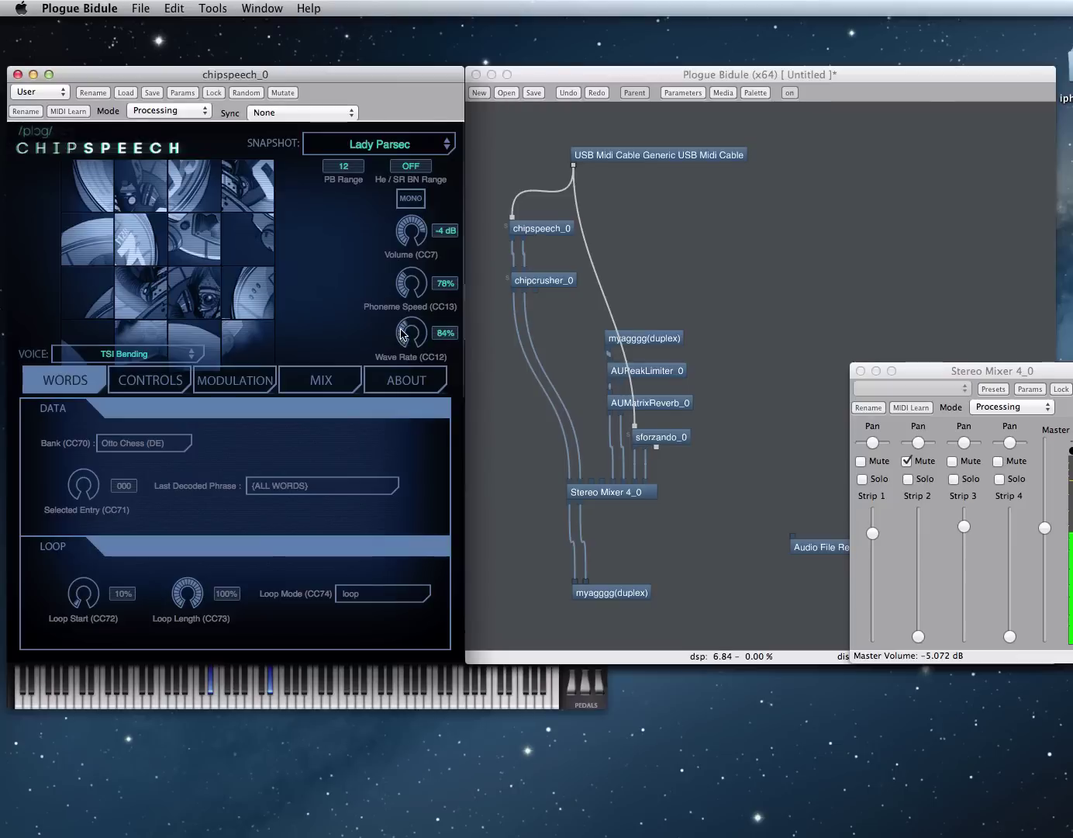
pyautogui.moveTo(90, 594); pyautogui.dragTo(101, 662)
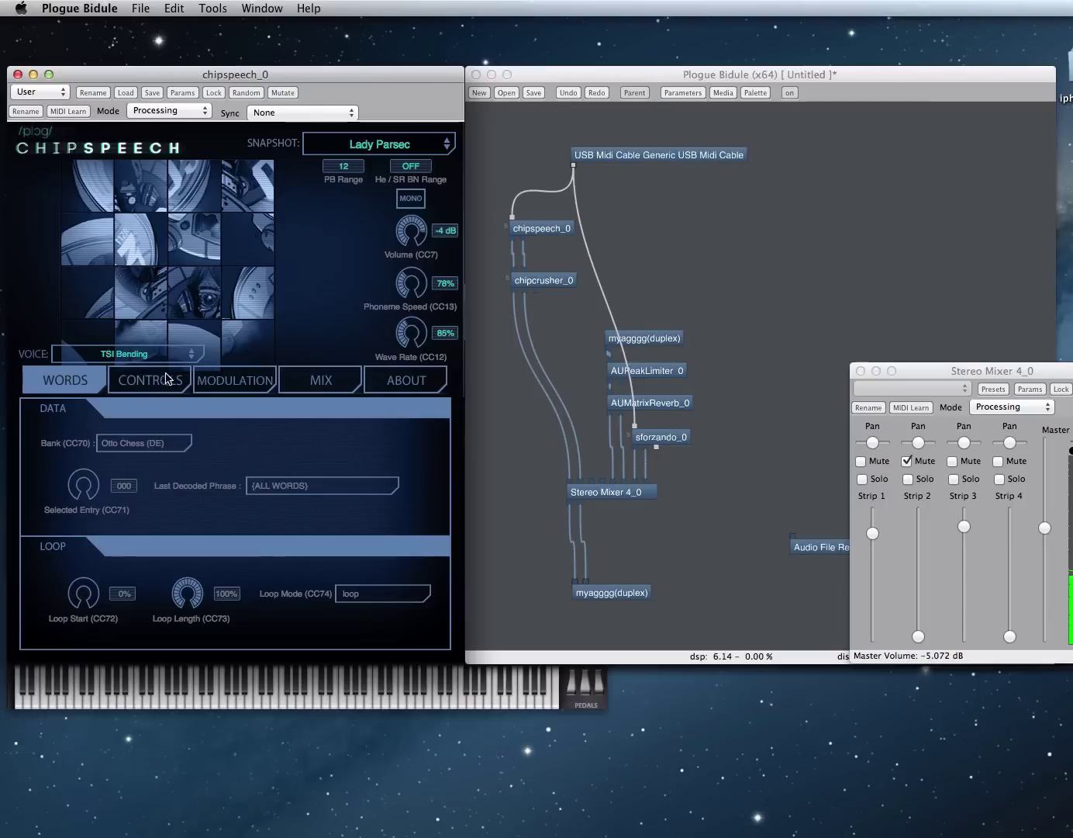
# Switch the chipspeech voice to the TMS Bending circuit-bending mode.
pyautogui.click(143, 356)
pyautogui.moveTo(183, 387)
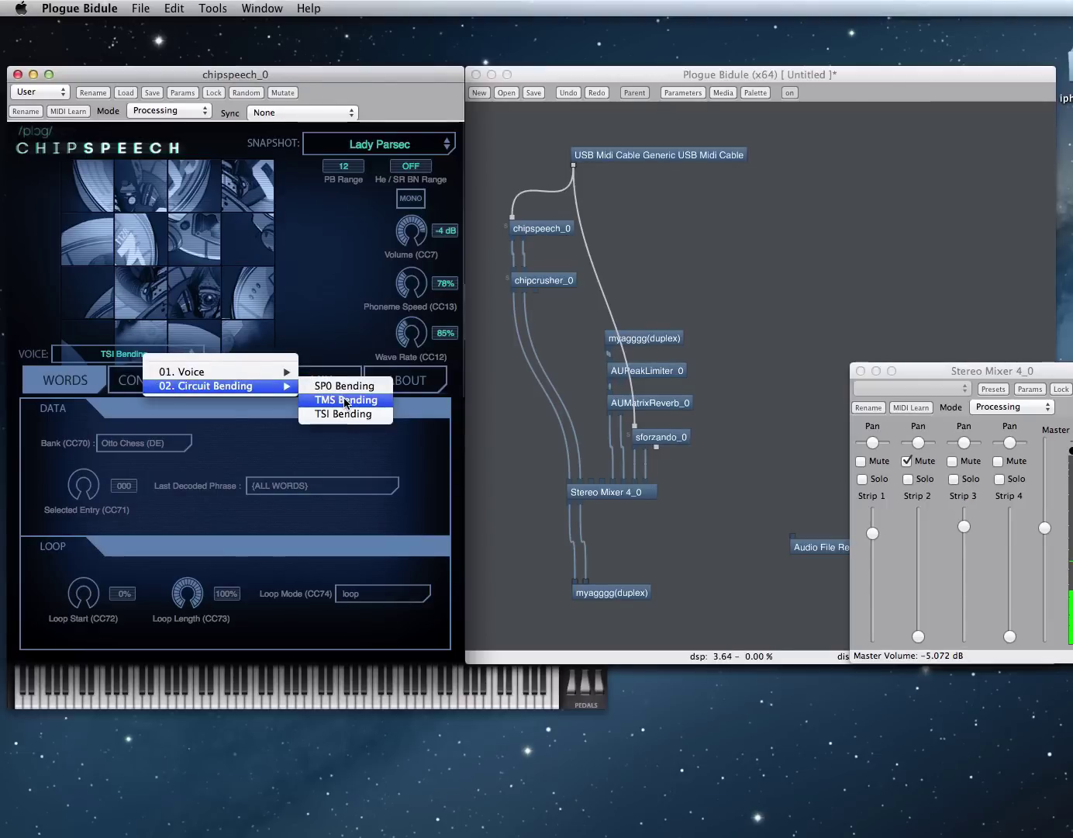
pyautogui.click(346, 401)
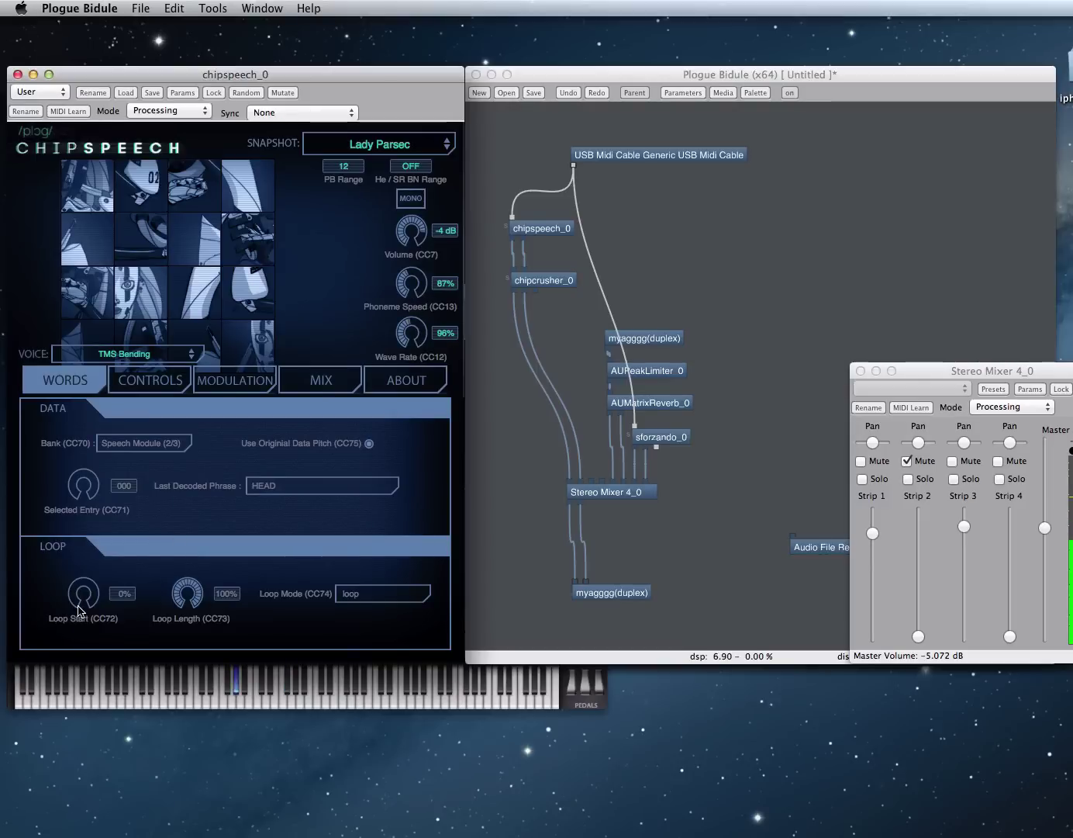
# Try Selected Entry 007 in the Speech Module (2/3) bank and settle on entry 017.
pyautogui.click(124, 486)
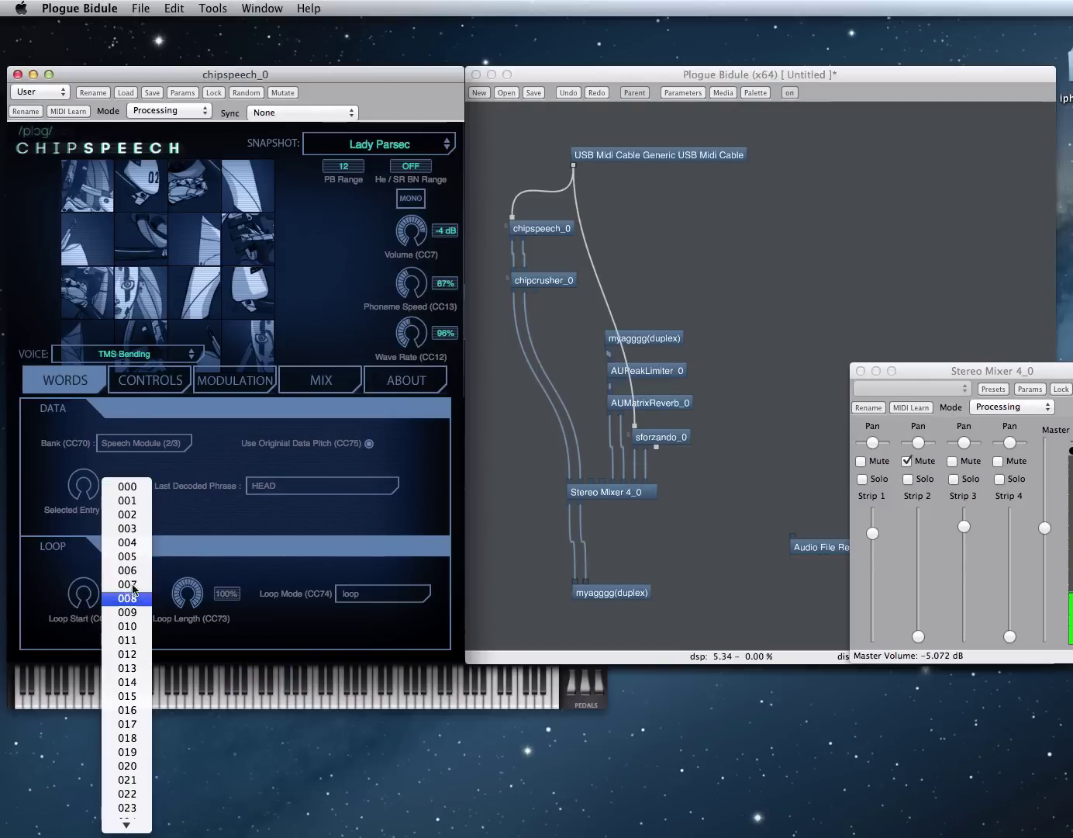
pyautogui.click(132, 587)
pyautogui.click(138, 491)
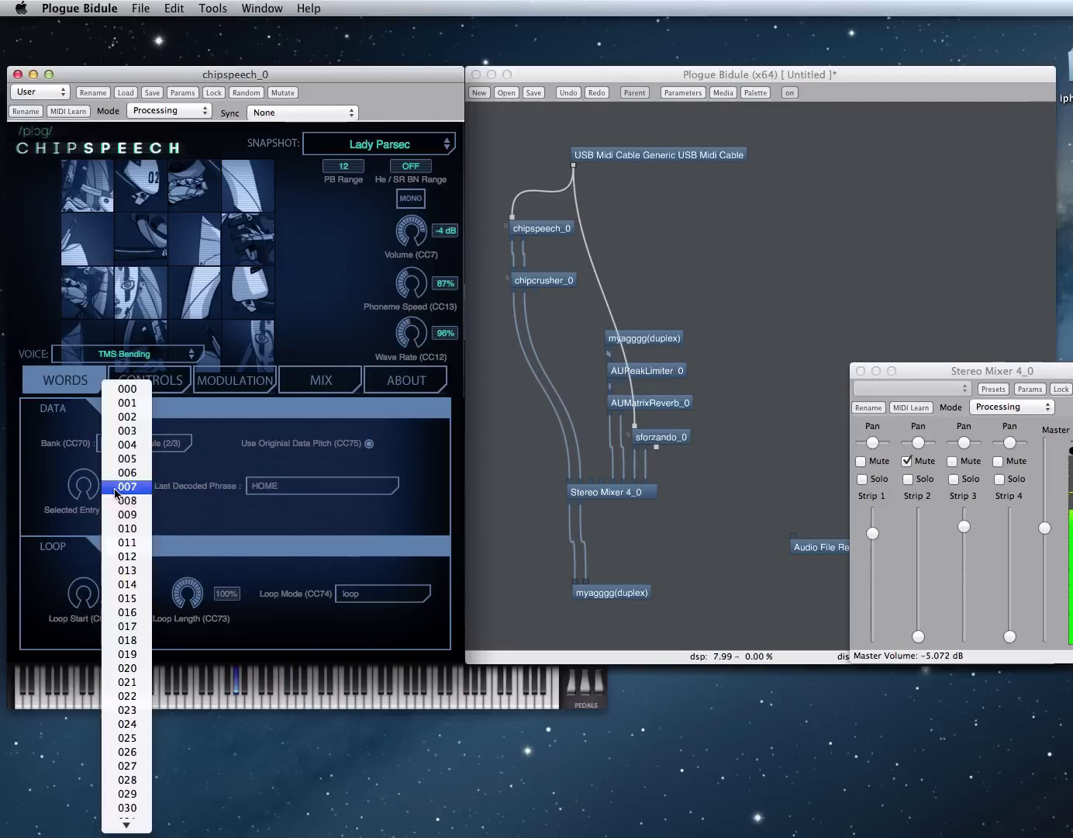
pyautogui.click(127, 627)
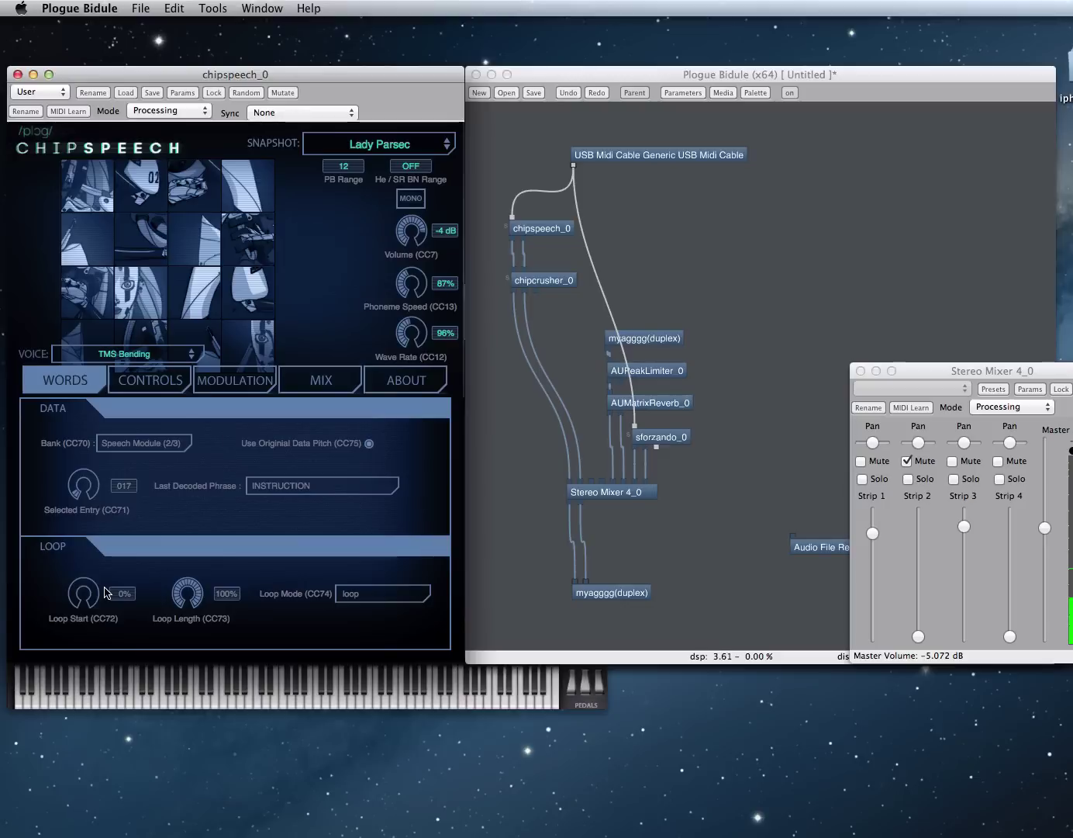
# Sweep the Loop Start up and back down while raising the Wave Rate to 102% and finally 128%.
pyautogui.moveTo(424, 333); pyautogui.dragTo(420, 329)
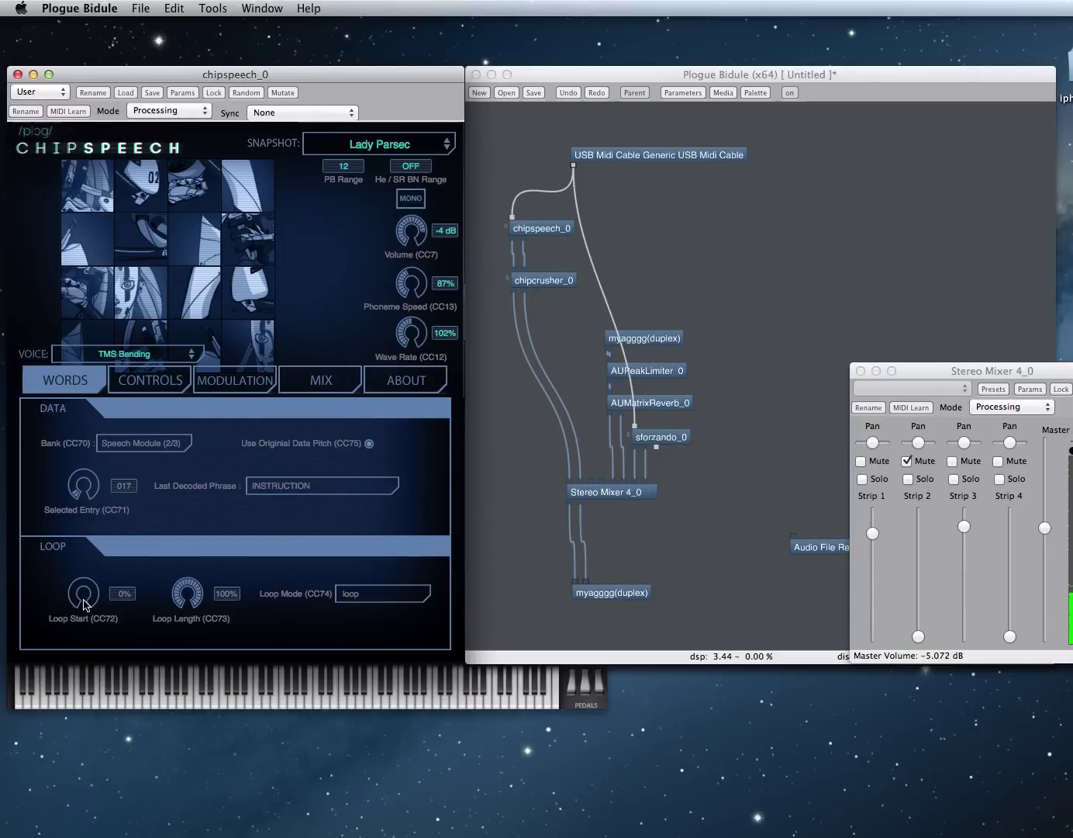
pyautogui.moveTo(85, 604); pyautogui.dragTo(87, 557)
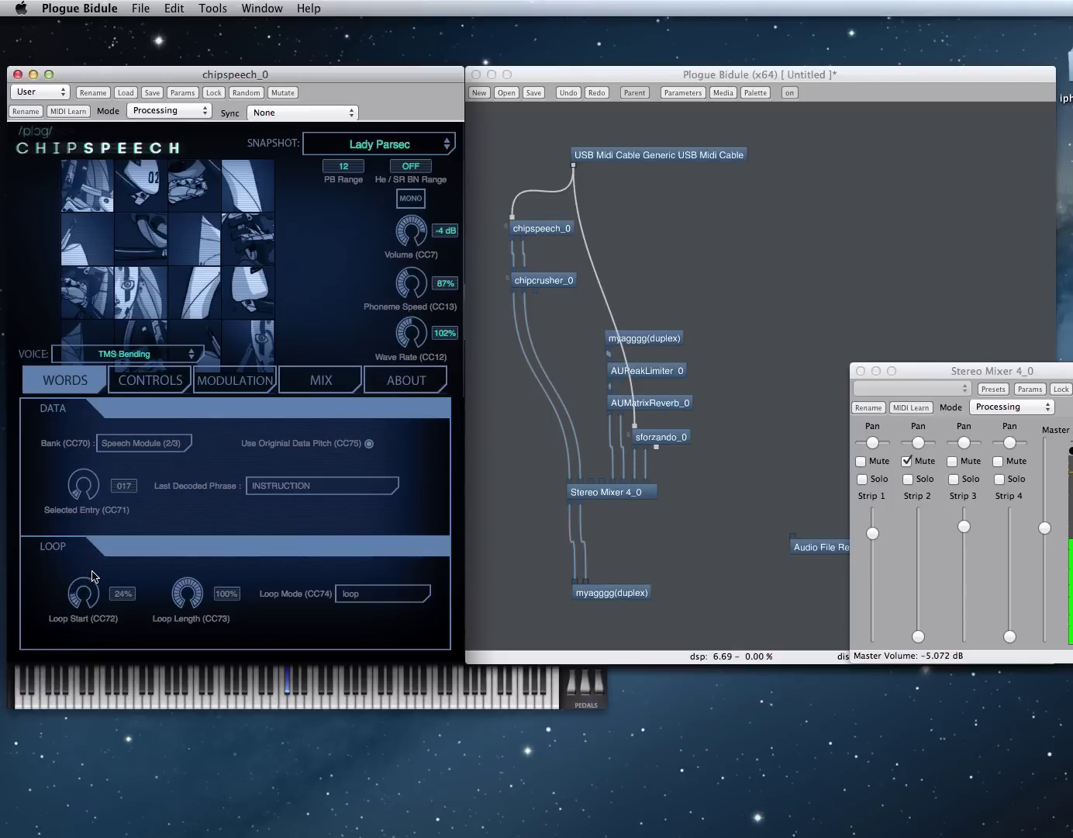
pyautogui.moveTo(93, 584); pyautogui.dragTo(96, 535)
pyautogui.moveTo(72, 605); pyautogui.dragTo(88, 697)
pyautogui.moveTo(409, 348); pyautogui.dragTo(413, 324)
# Set the voice's Impulse to TMC280 in the control settings.
pyautogui.click(170, 388)
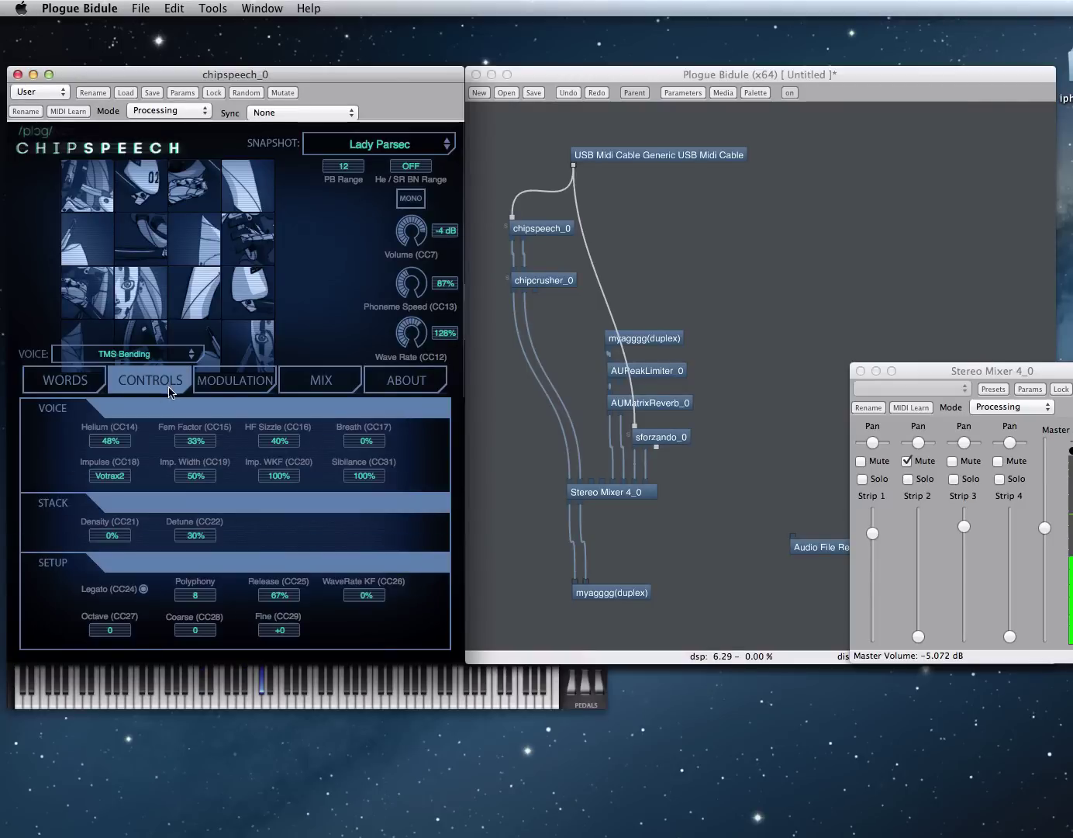
pyautogui.click(121, 476)
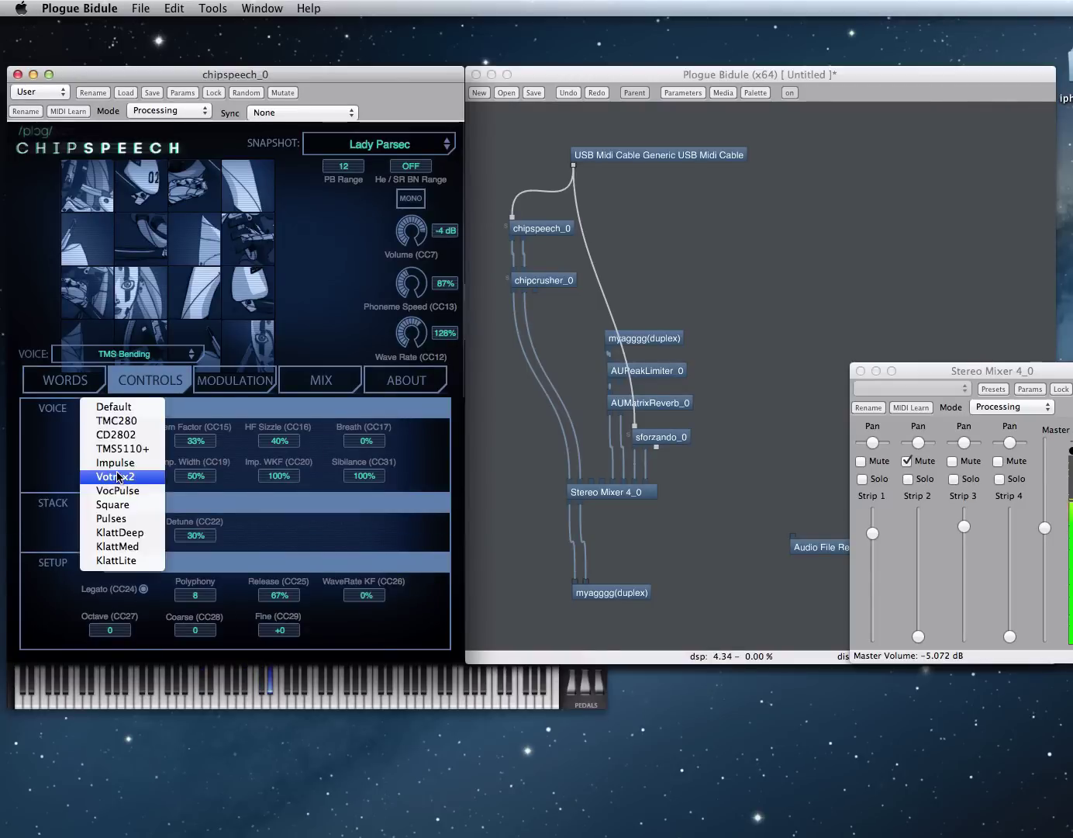
pyautogui.click(134, 421)
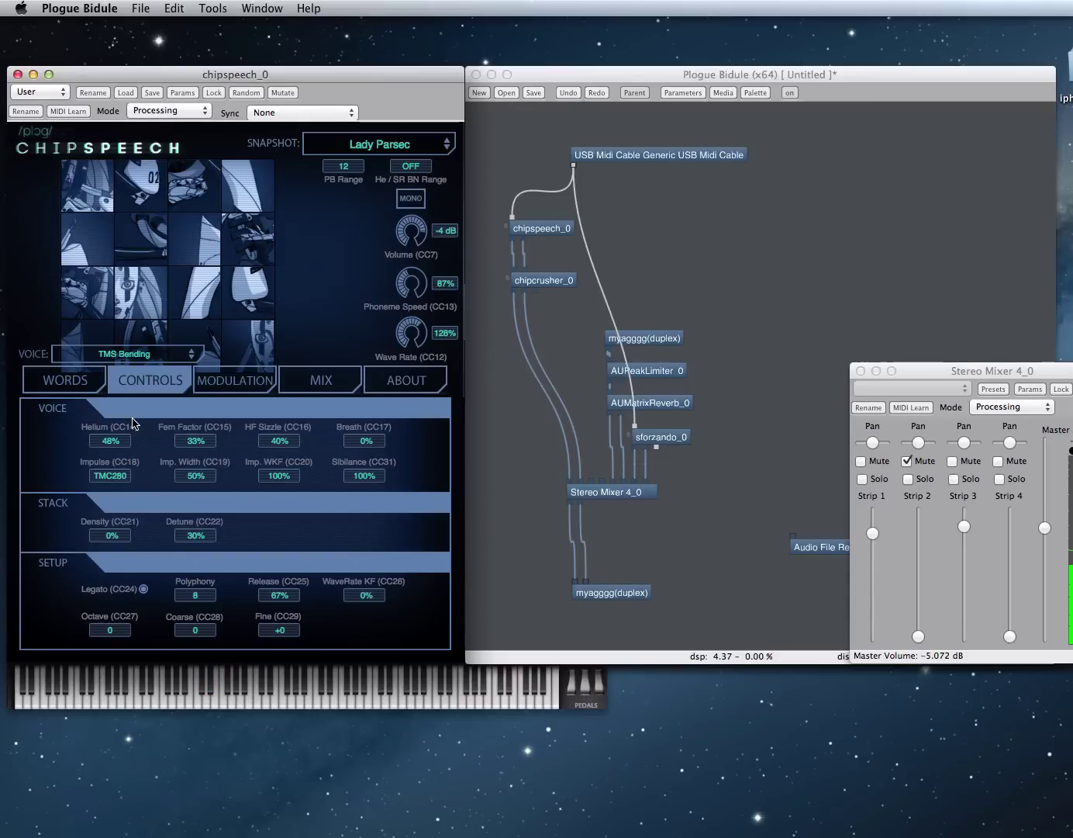
# Return to the word settings, turn off the original data pitch and lower the Loop Start to 18%.
pyautogui.click(66, 380)
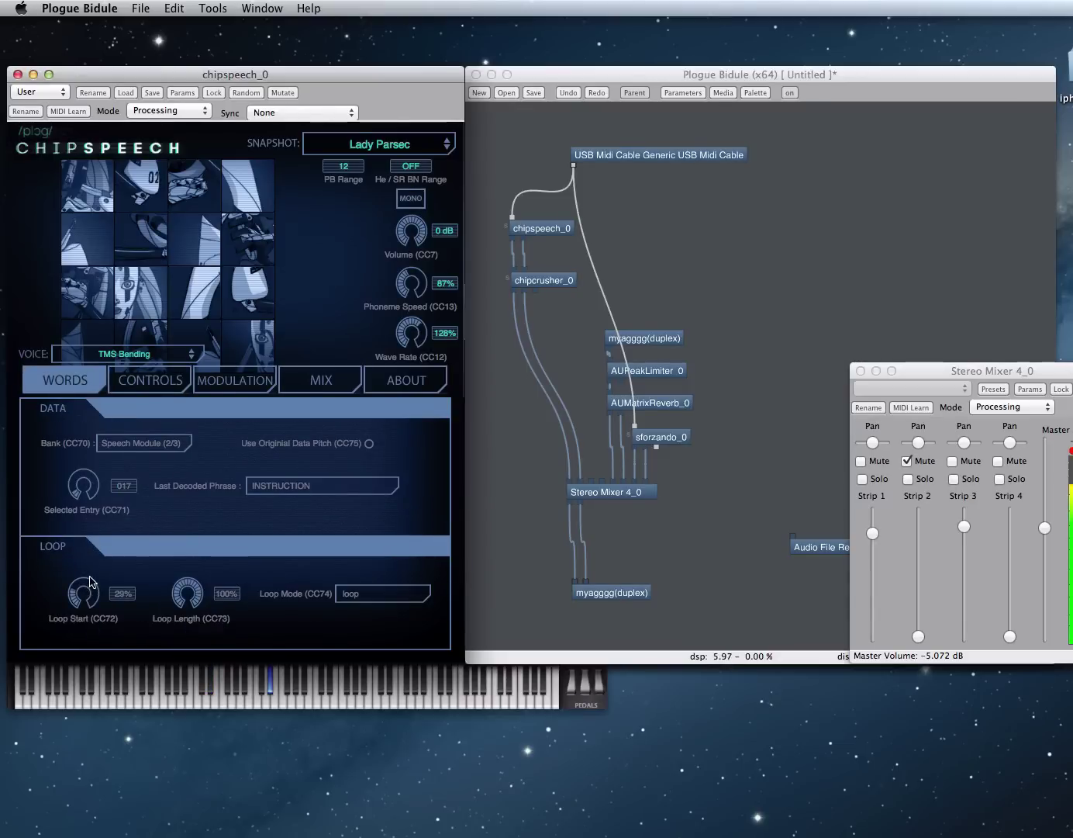
pyautogui.moveTo(91, 582); pyautogui.dragTo(94, 605)
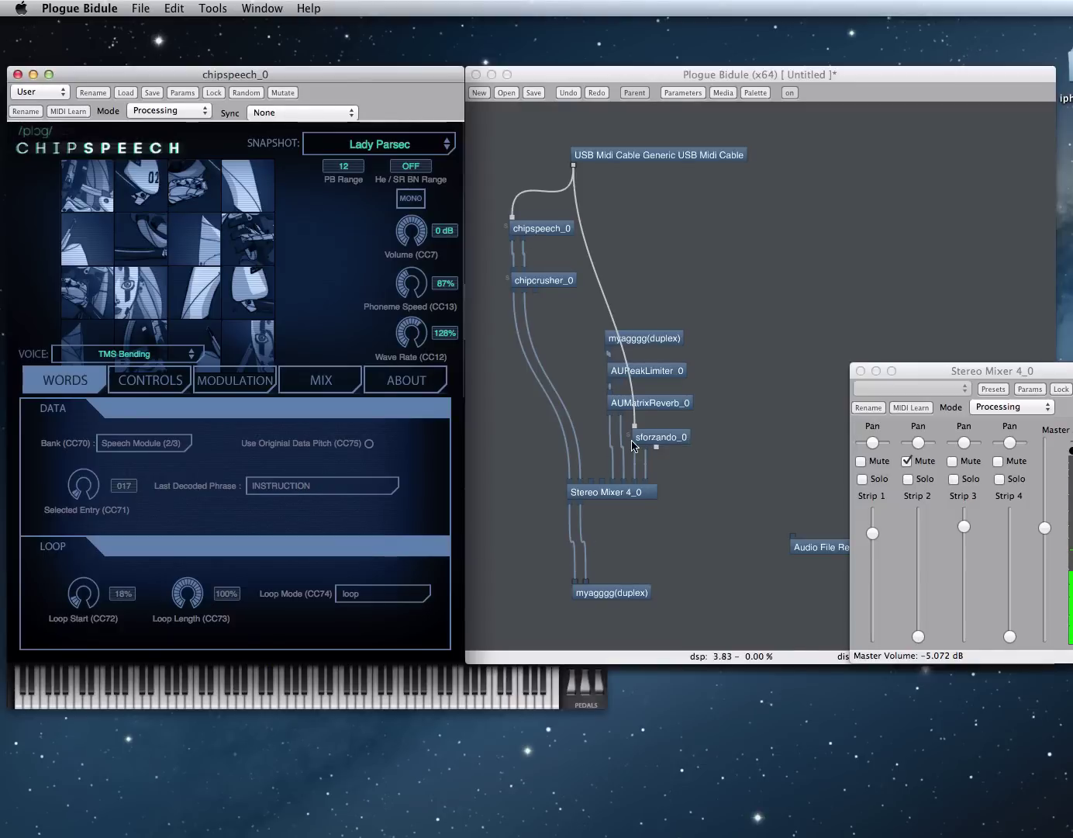
# Open chipcrusher, choose the SnS type from the Talking category and enable Post-Processing.
pyautogui.doubleClick(541, 281)
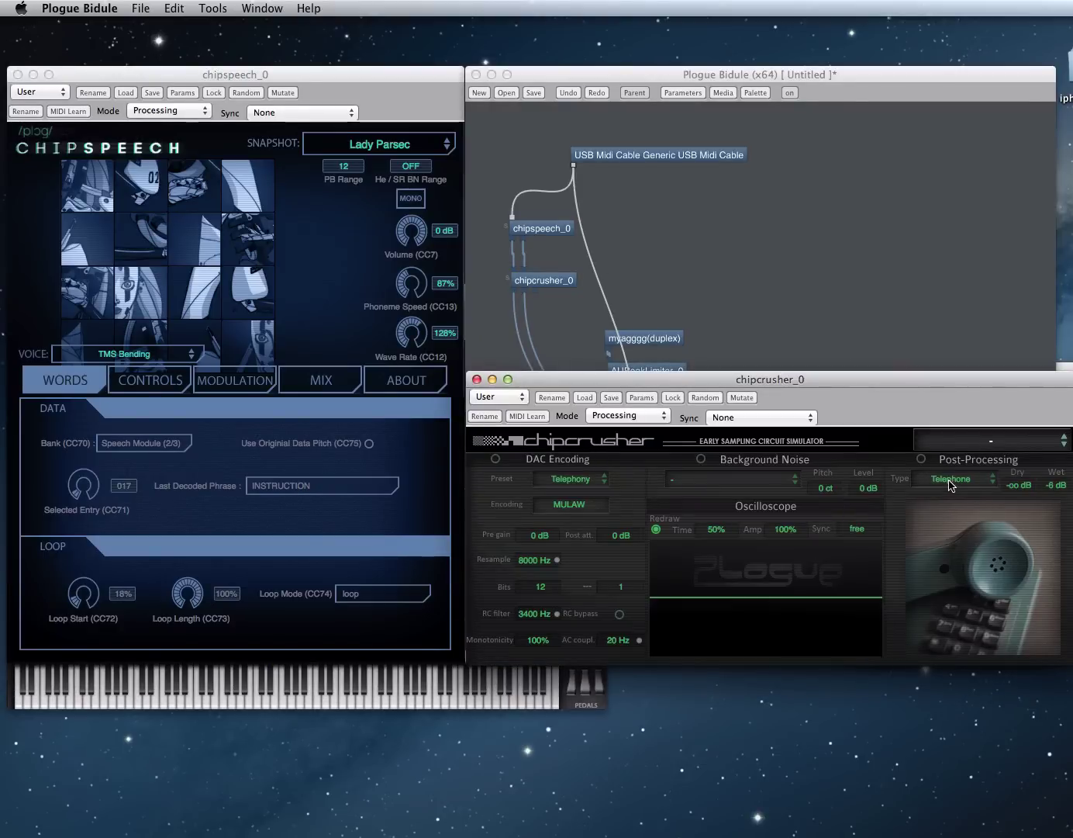
pyautogui.click(951, 480)
pyautogui.moveTo(1046, 624)
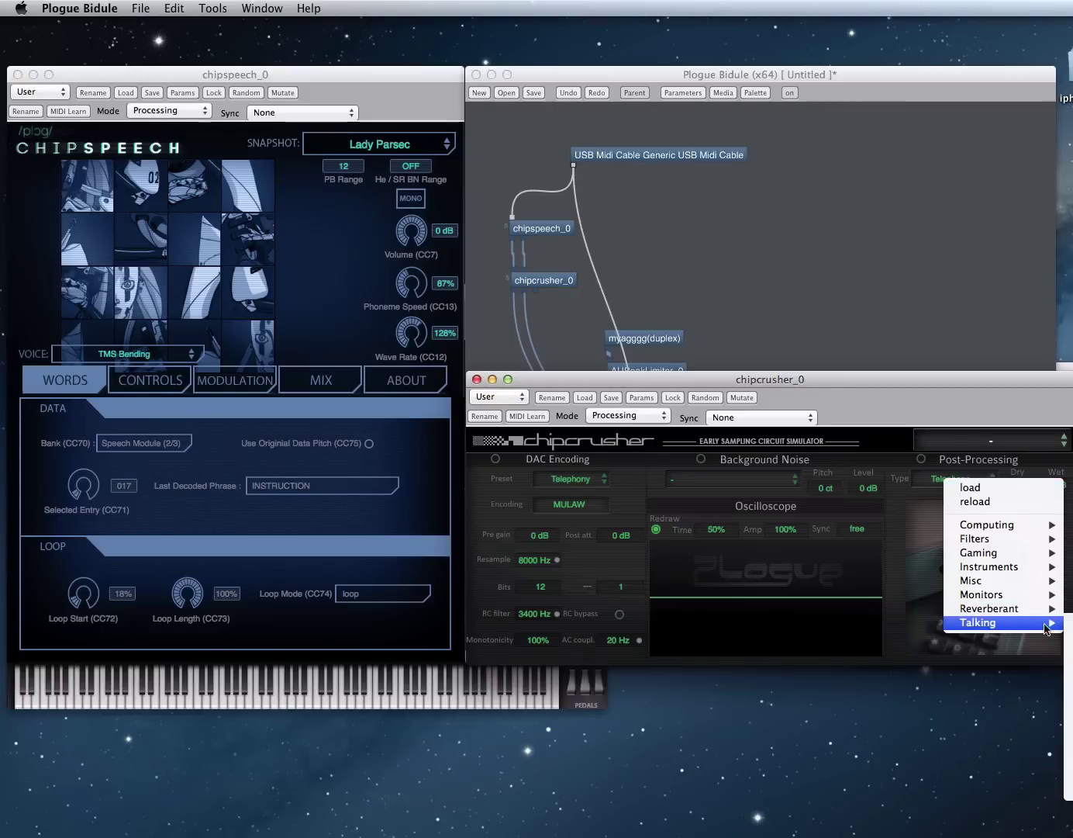
pyautogui.click(1070, 677)
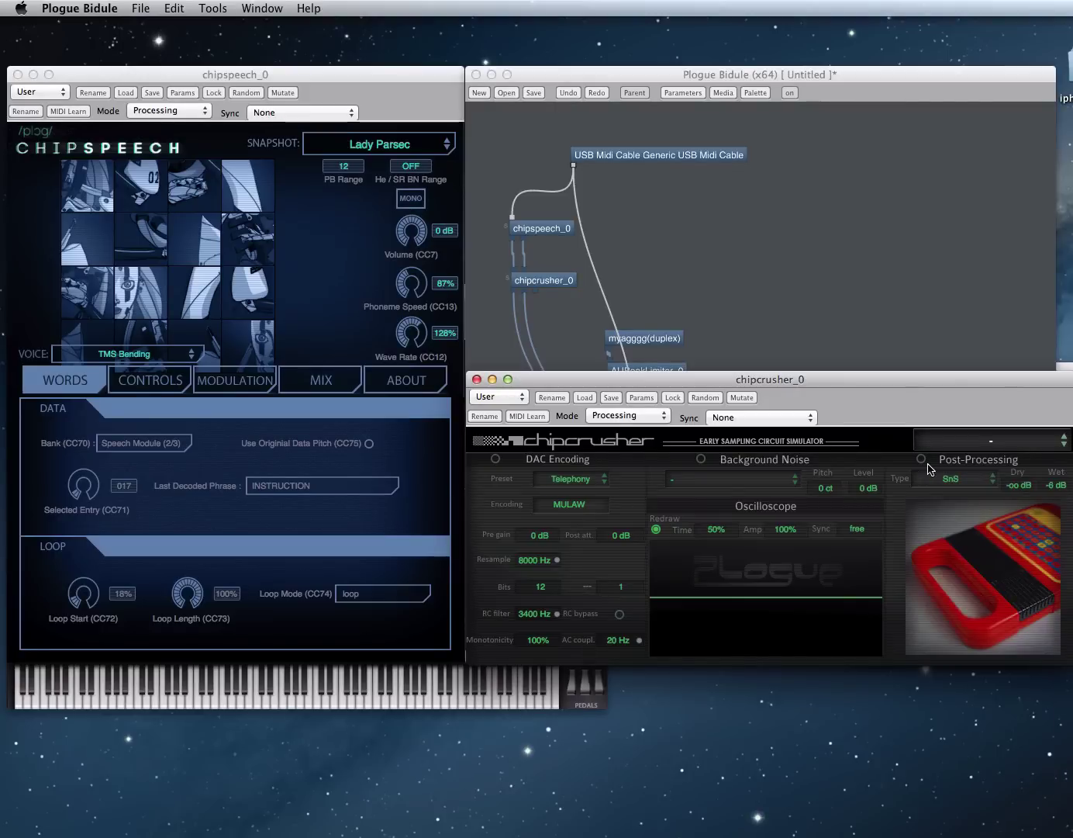
pyautogui.click(922, 459)
# Shorten the chipspeech Loop Length to 18% and lower the Loop Start to 13%.
pyautogui.moveTo(194, 600); pyautogui.dragTo(203, 761)
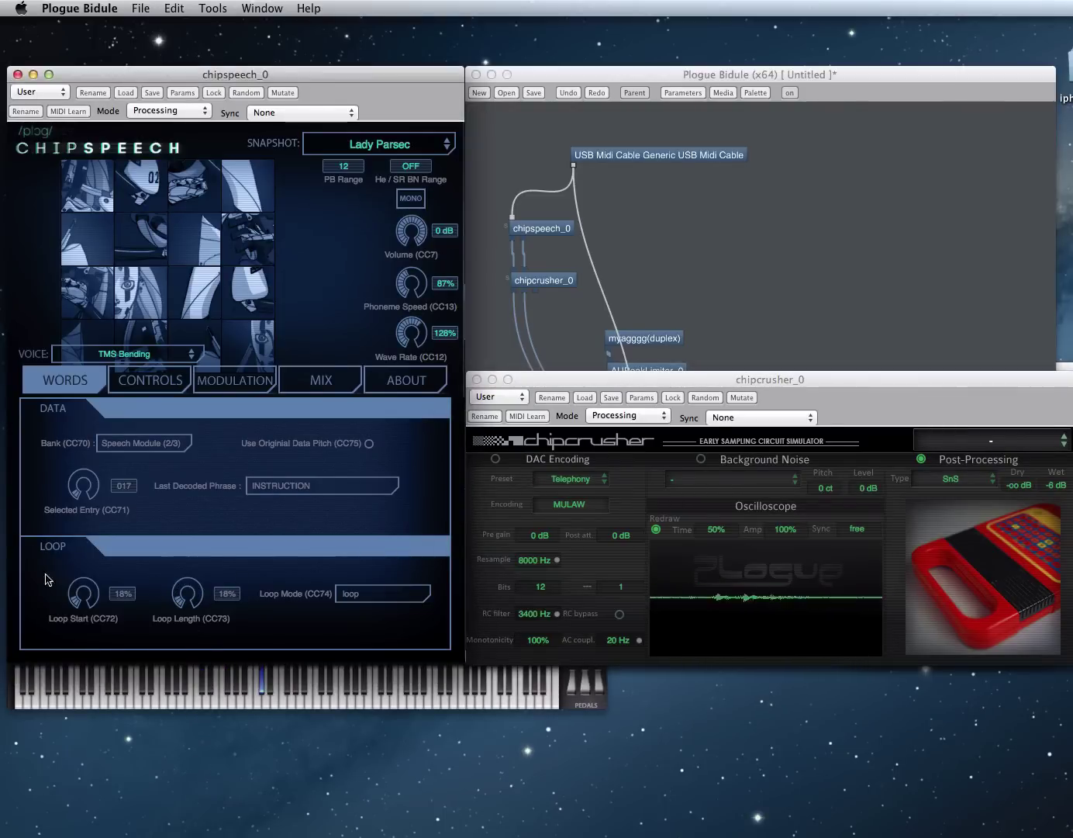
pyautogui.moveTo(78, 614); pyautogui.dragTo(103, 631)
# Choose the Parsec bank and set the Loop Start to 0% and the Loop Length to 100%.
pyautogui.click(129, 447)
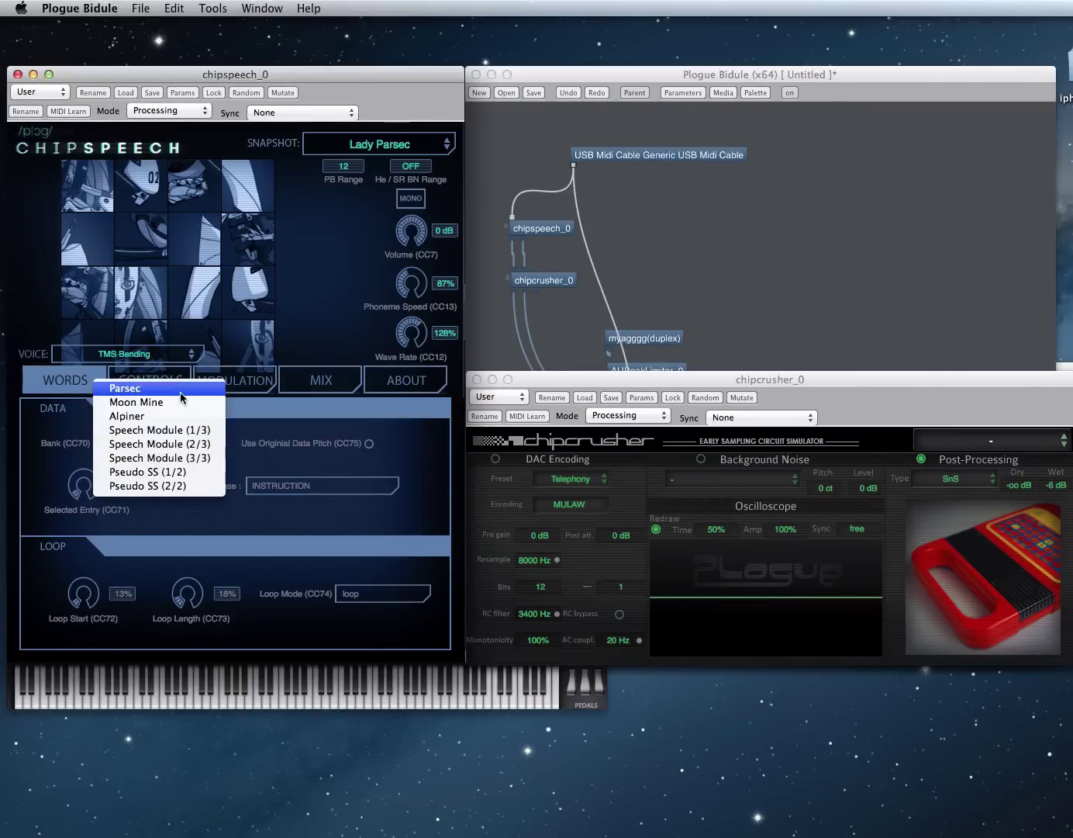
pyautogui.click(155, 387)
pyautogui.moveTo(97, 596); pyautogui.dragTo(88, 652)
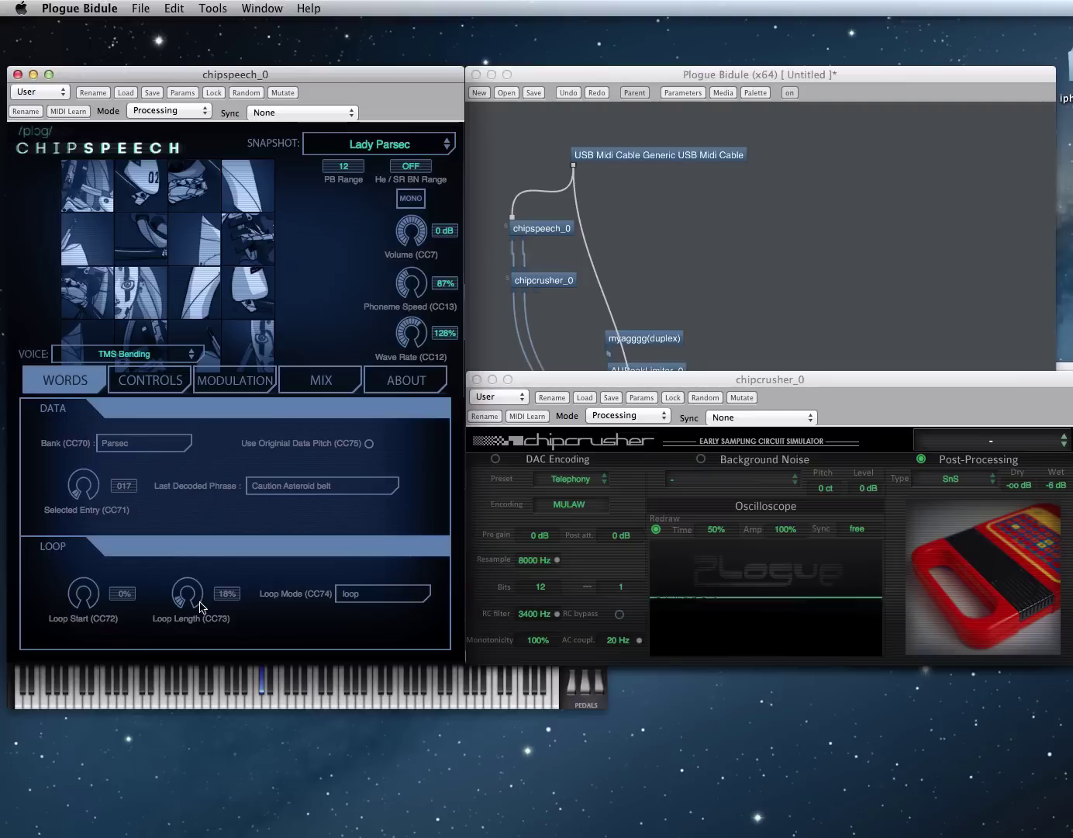
pyautogui.moveTo(194, 607); pyautogui.dragTo(289, 383)
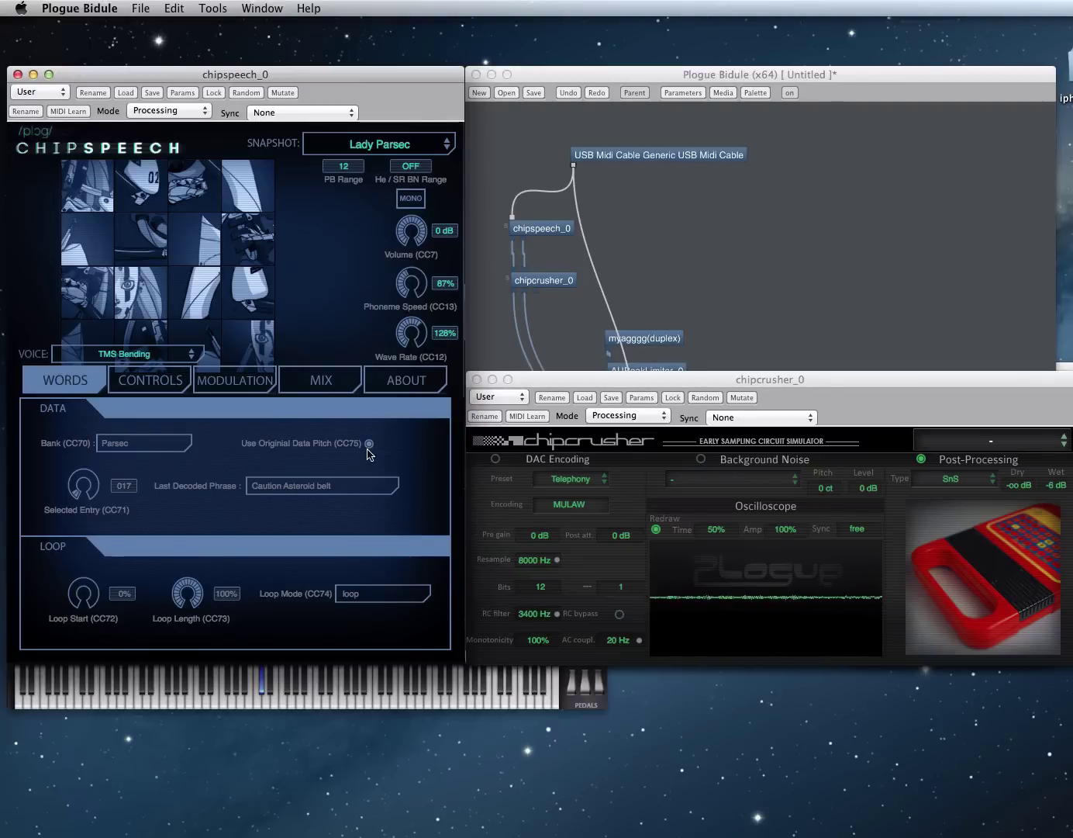
# Set the Parsec bank's Selected Entry to 000 and switch off chipcrusher's Post-Processing.
pyautogui.click(124, 485)
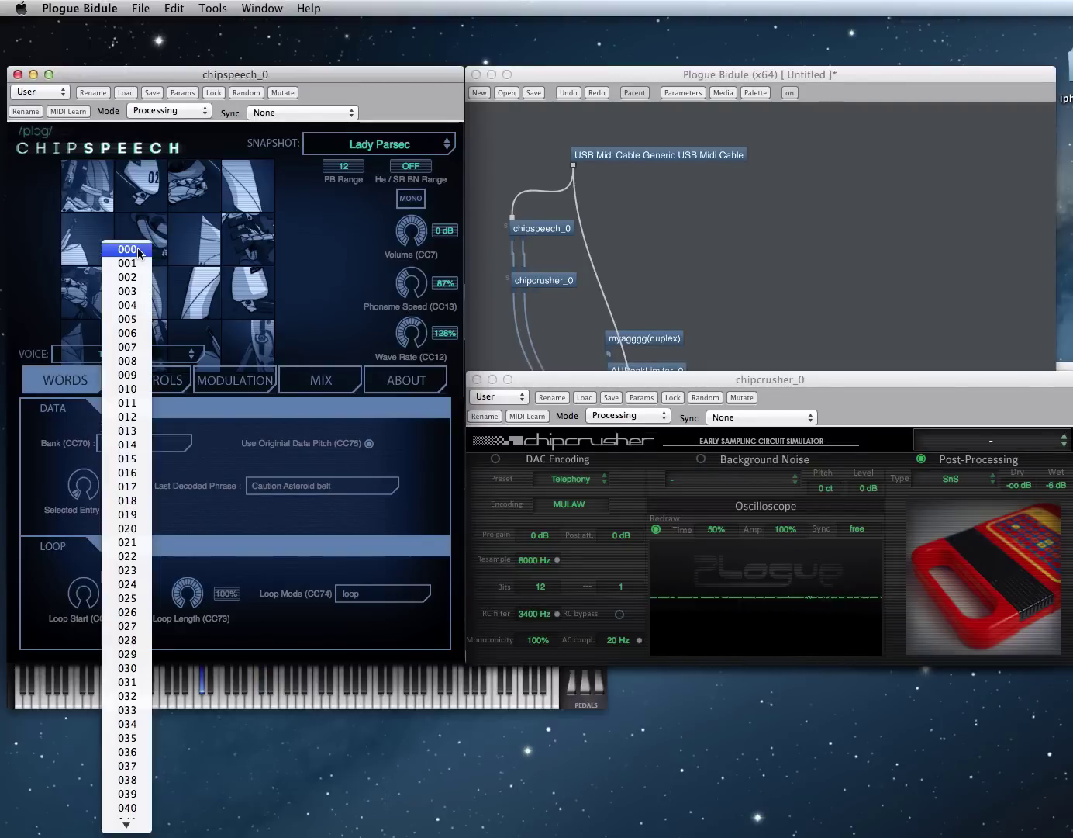
pyautogui.click(139, 253)
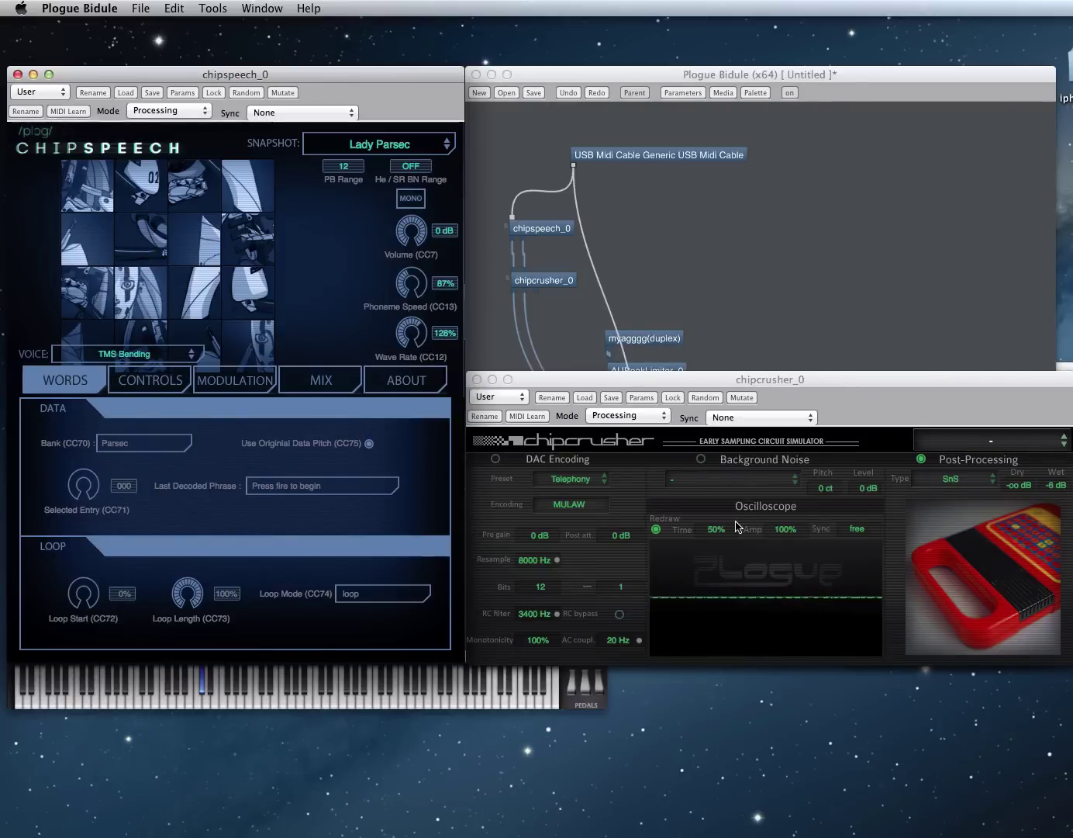
pyautogui.click(921, 458)
# Review the voice credits, ROM data licensing notes and special thanks in chipspeech's About information.
pyautogui.click(144, 443)
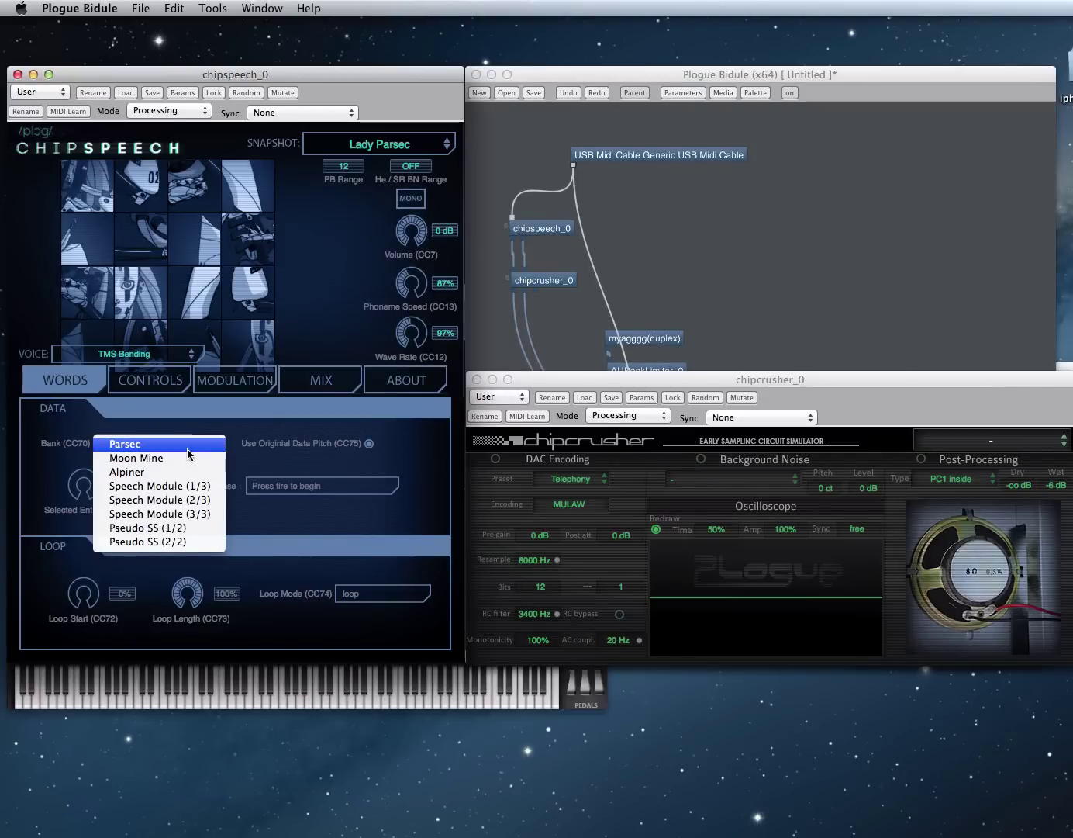
pyautogui.click(367, 386)
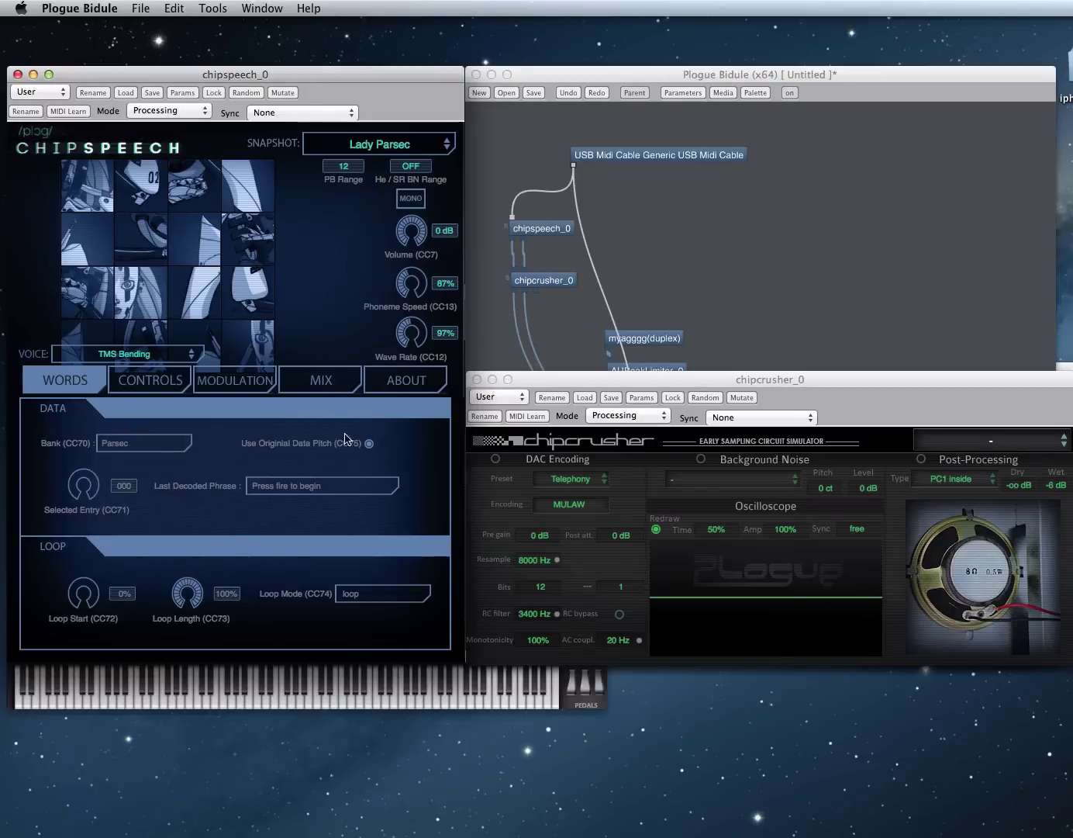
pyautogui.click(394, 387)
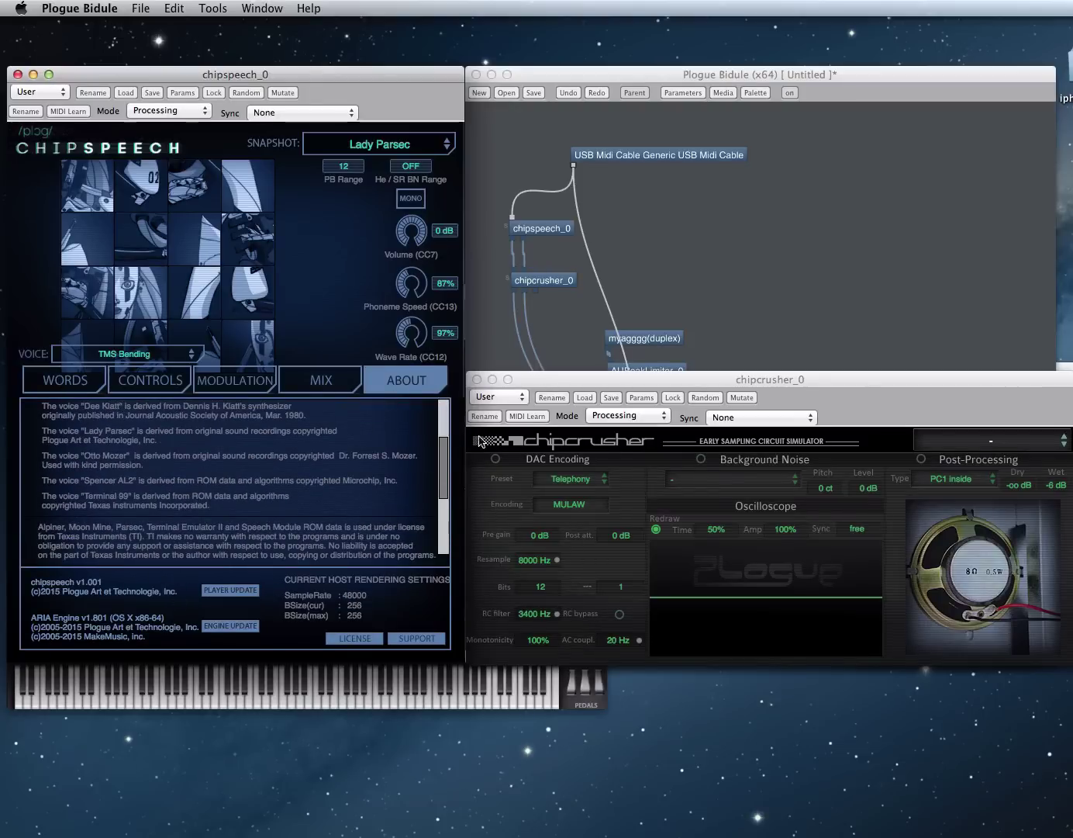
pyautogui.moveTo(449, 460); pyautogui.dragTo(454, 518)
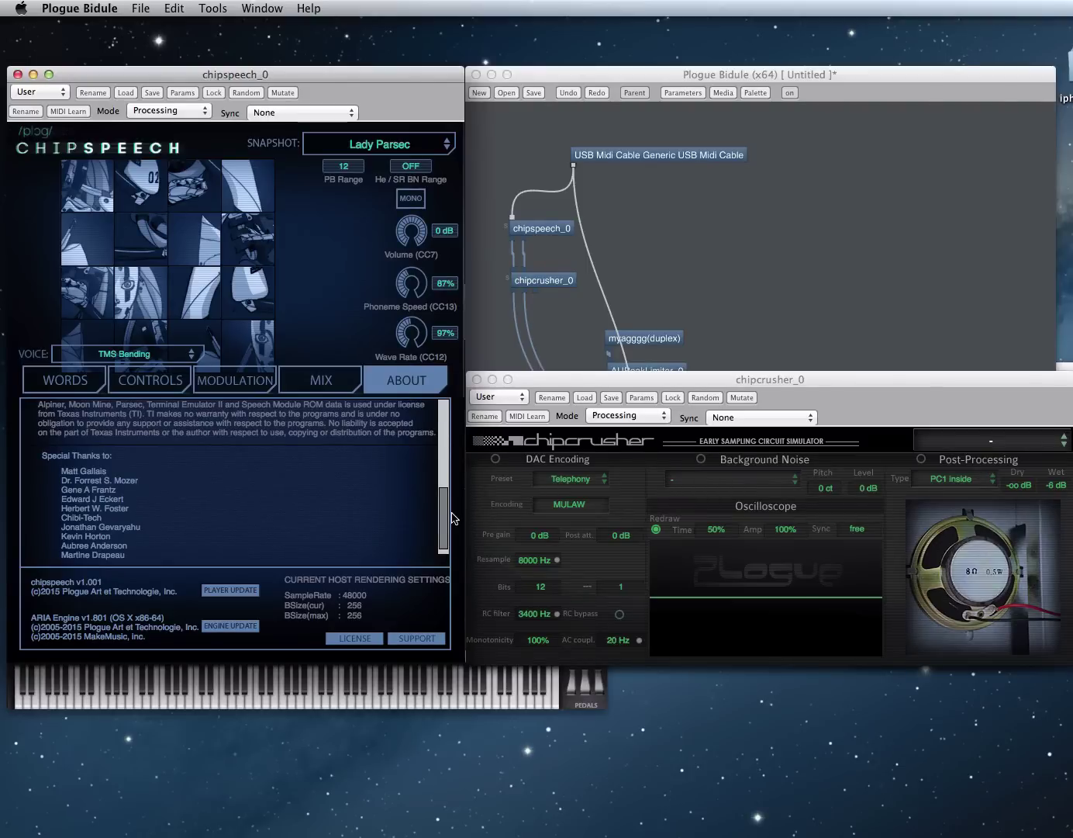
pyautogui.moveTo(453, 519); pyautogui.dragTo(449, 427)
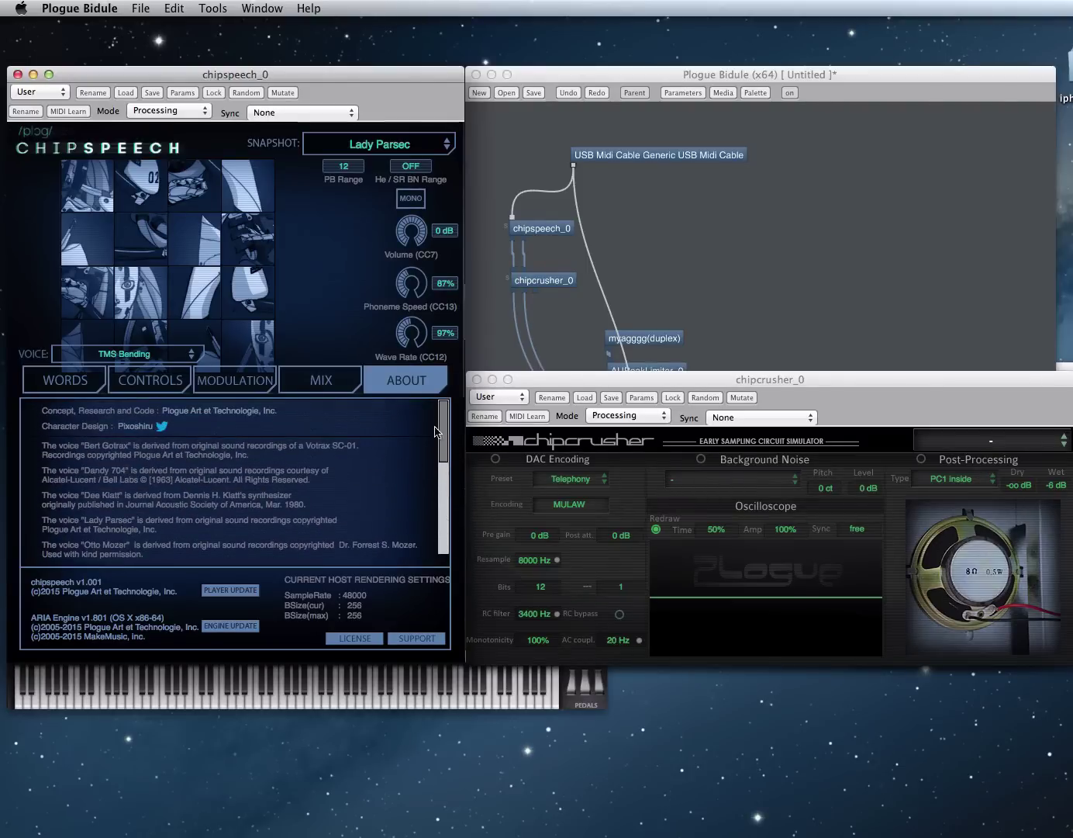